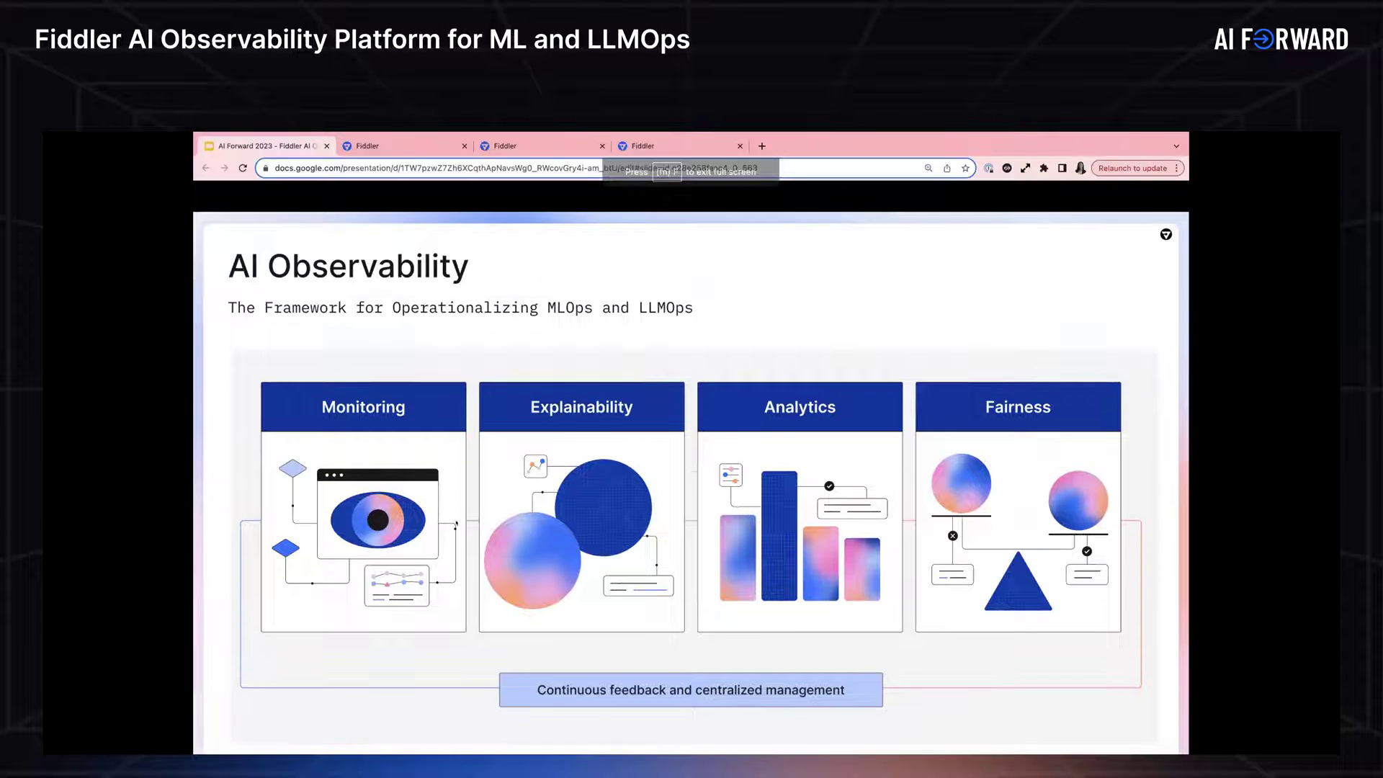
- Switch from the slide deck to the Fiddler browser tab showing the homepage dashboard
left_click(384, 146)
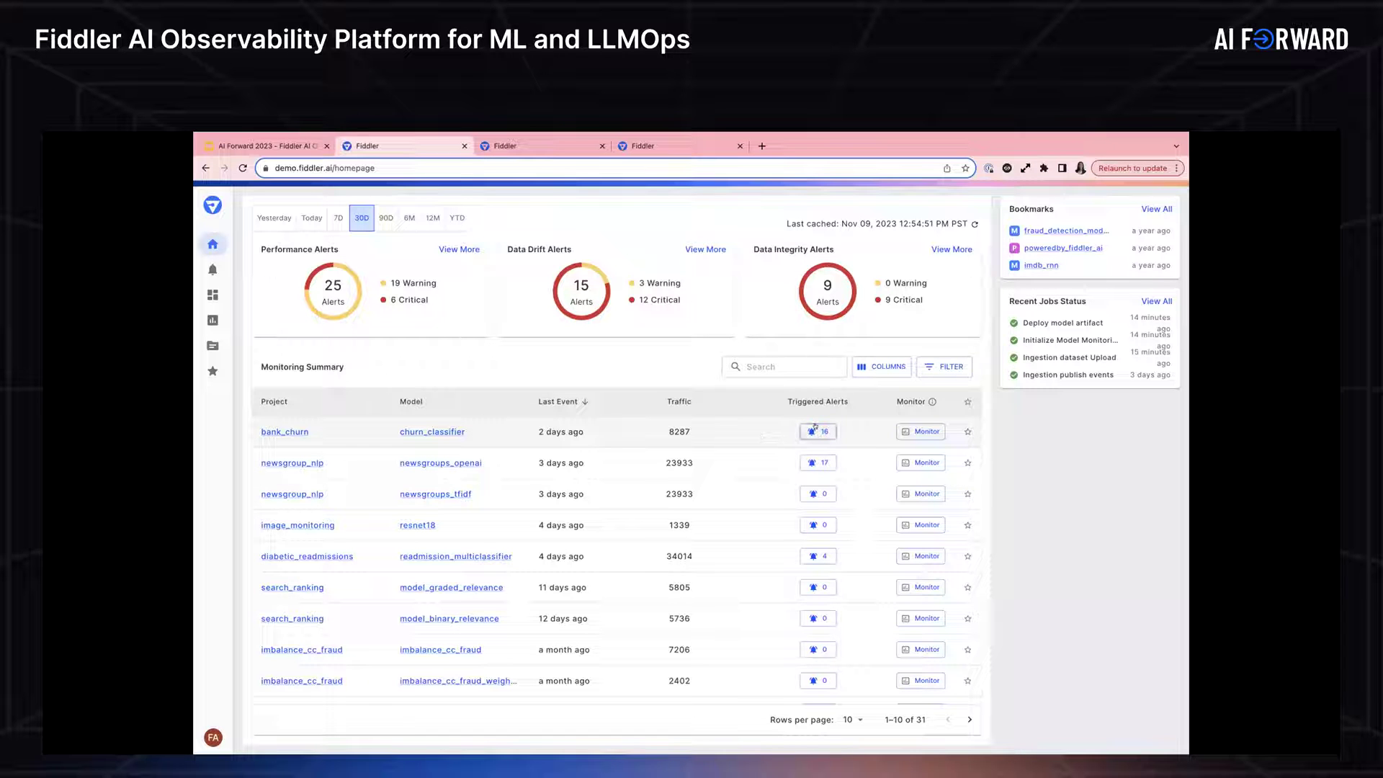
- Open the 16 triggered alerts for bank_churn's churn_classifier and widen the Alert Name column
left_click(815, 426)
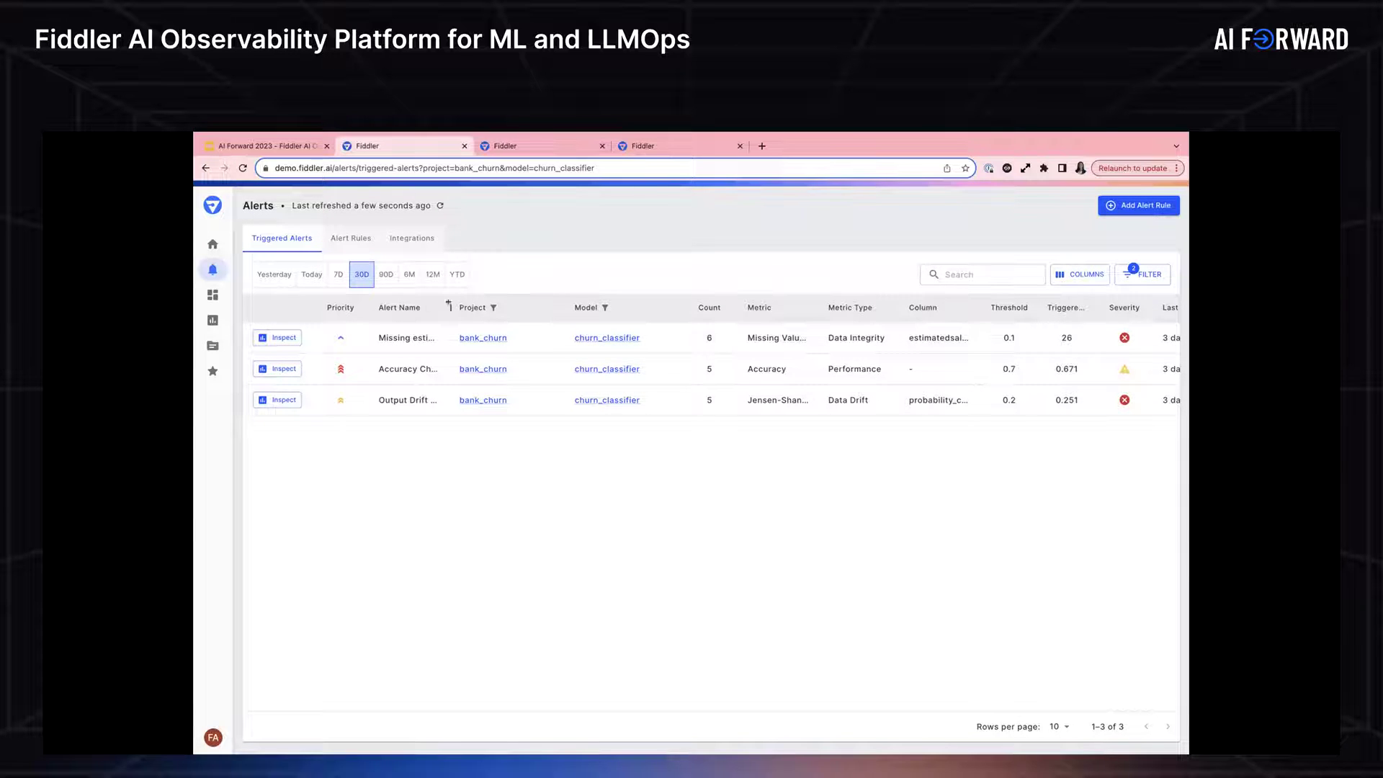
left_click_drag(450, 307, 514, 313)
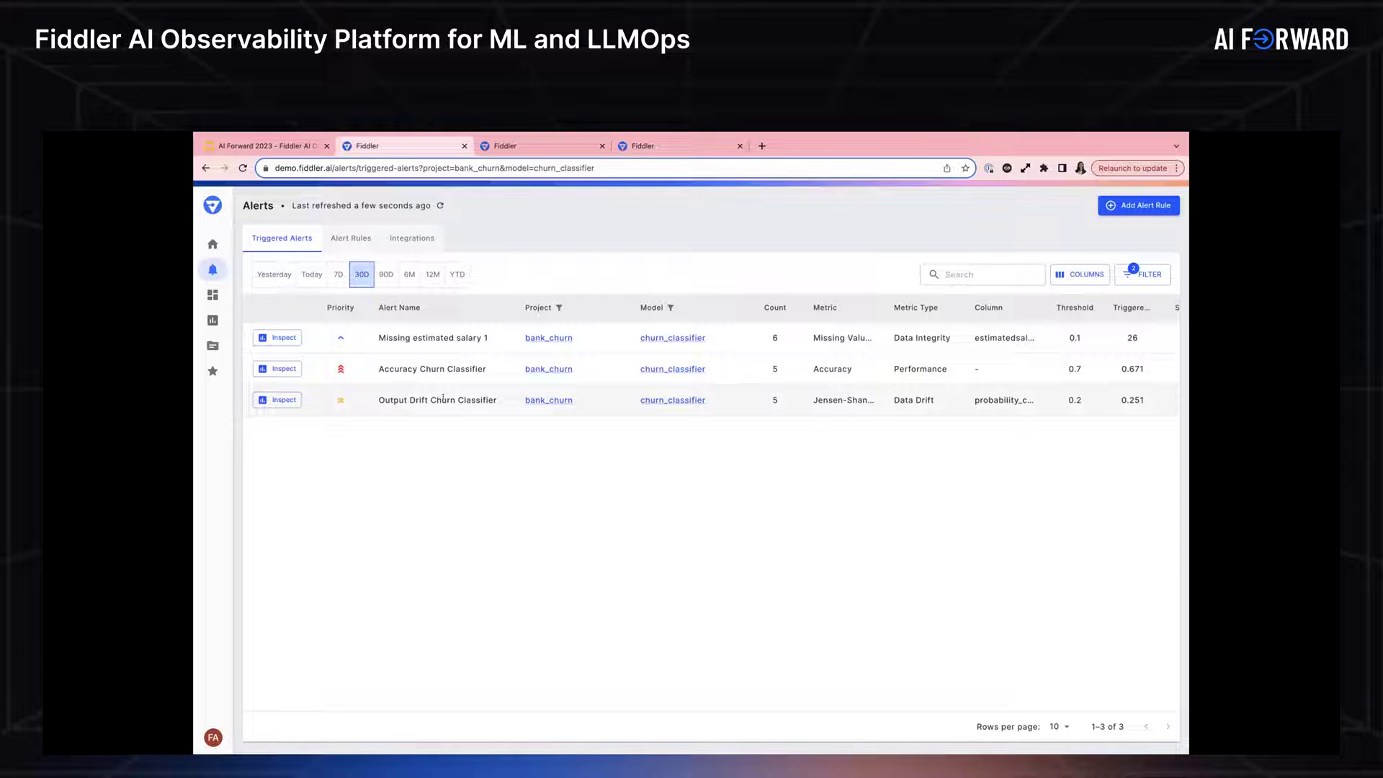
- Open the Output Drift Churn Classifier chart and review probability_churn drift against the 0.2 threshold
left_click(283, 399)
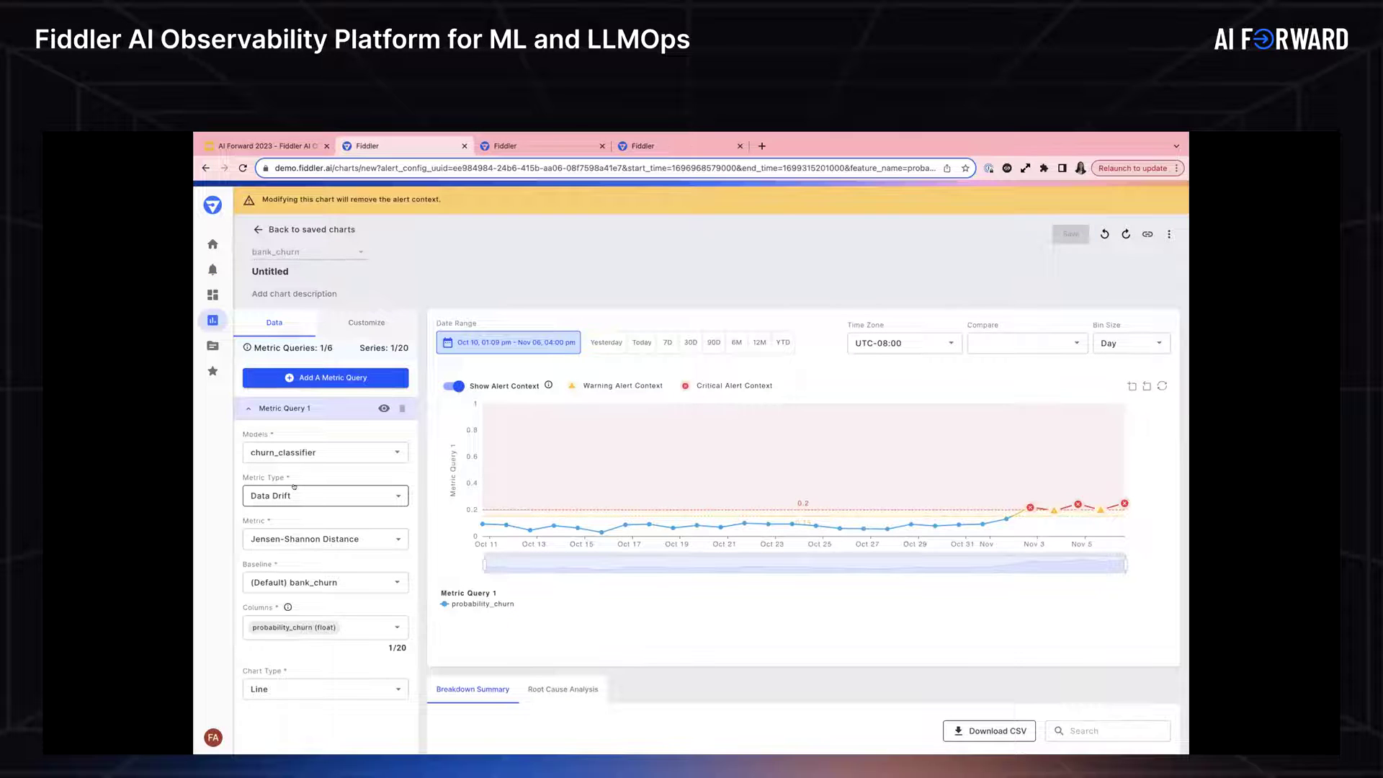
scroll(458, 497, "down", 1)
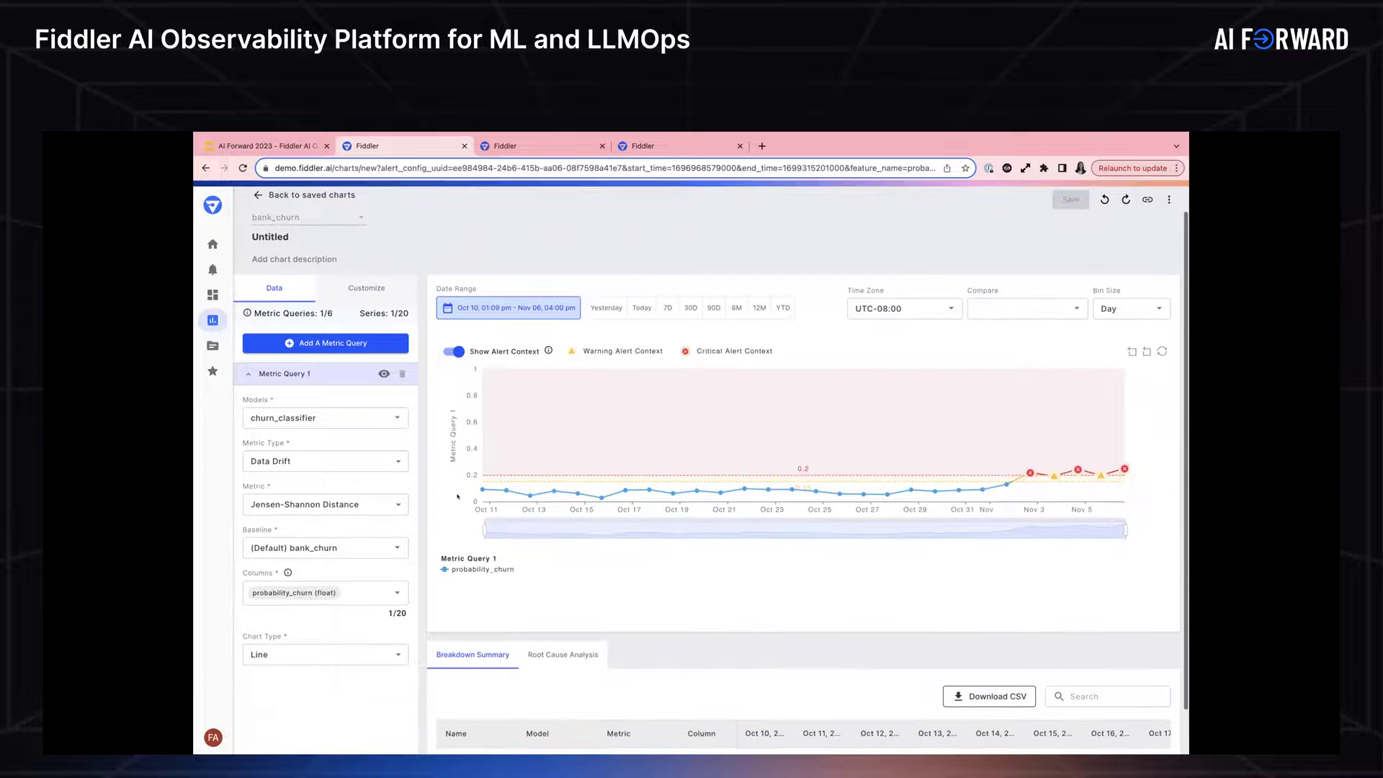
scroll(458, 497, "down", 1)
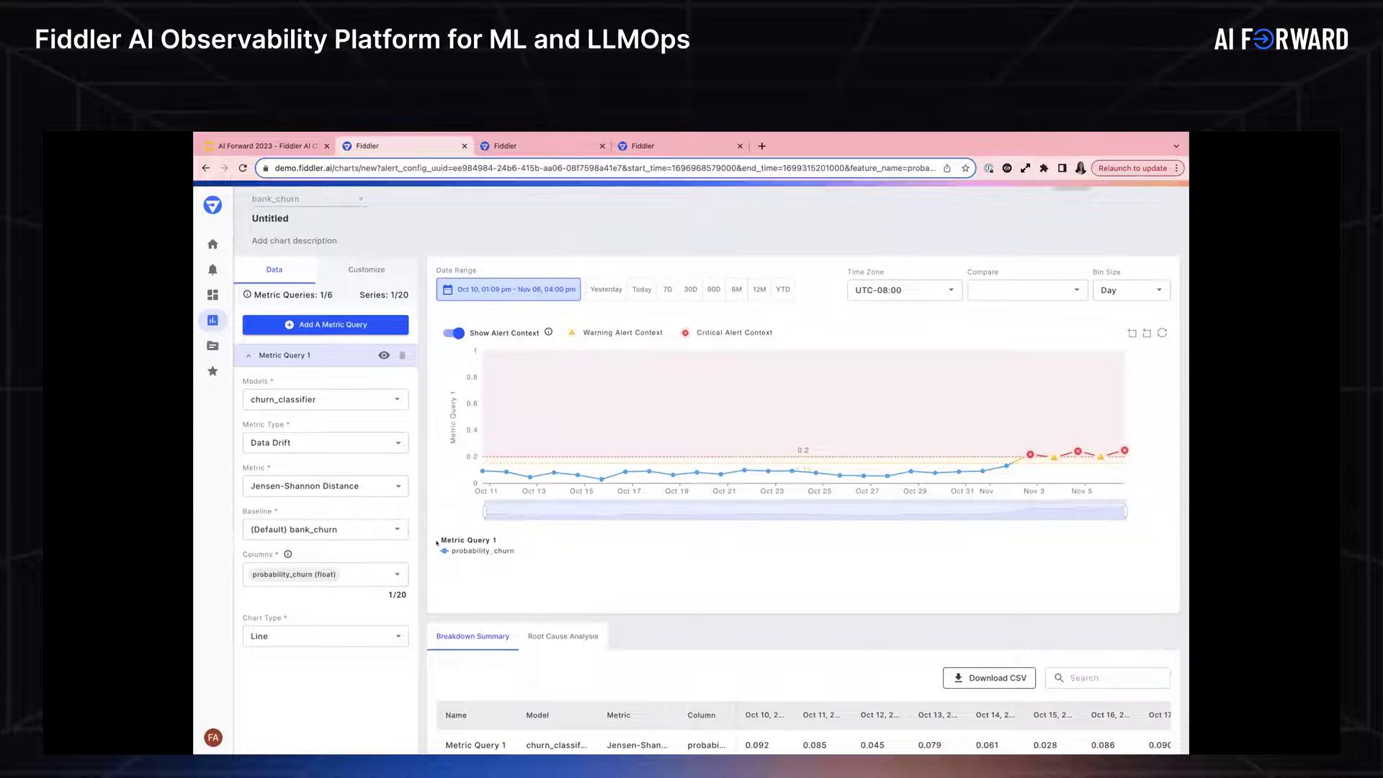
scroll(437, 543, "down", 1)
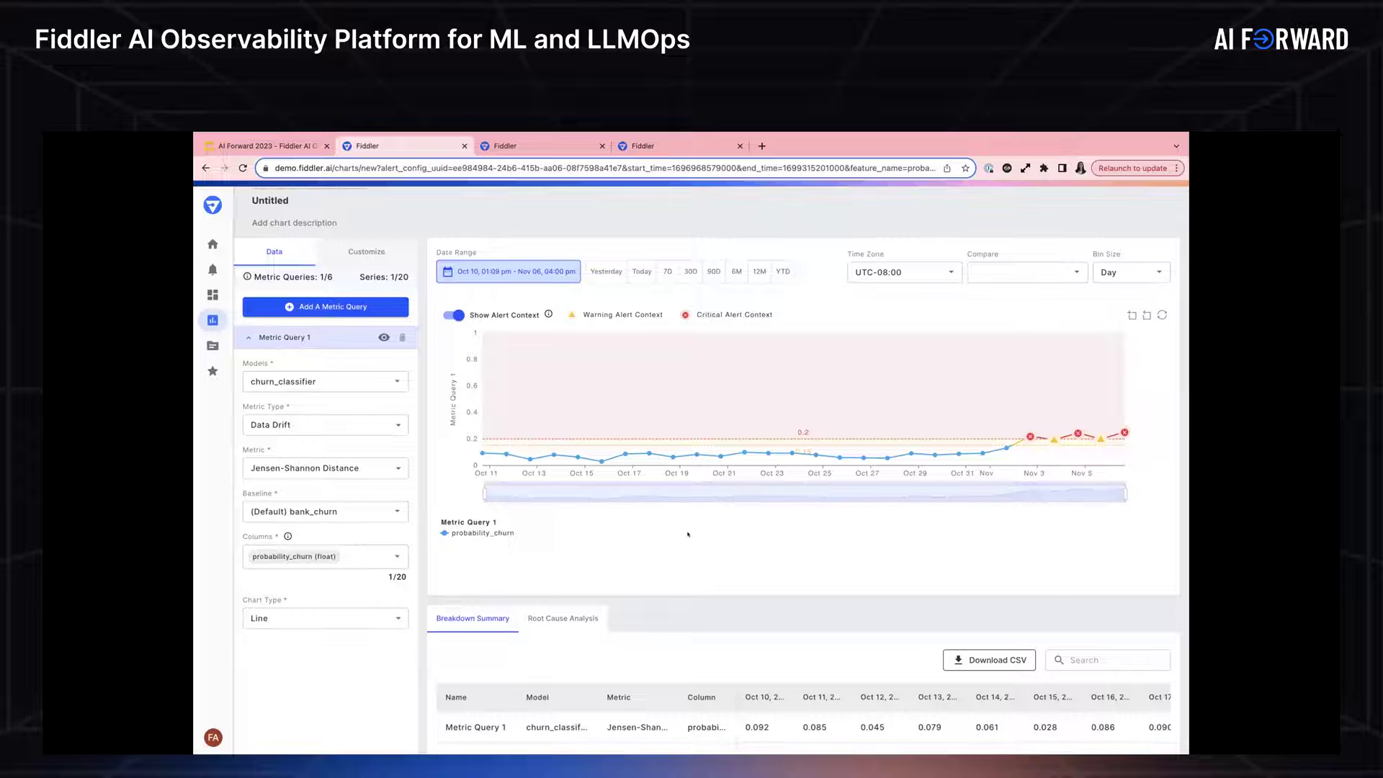
scroll(688, 534, "up", 1)
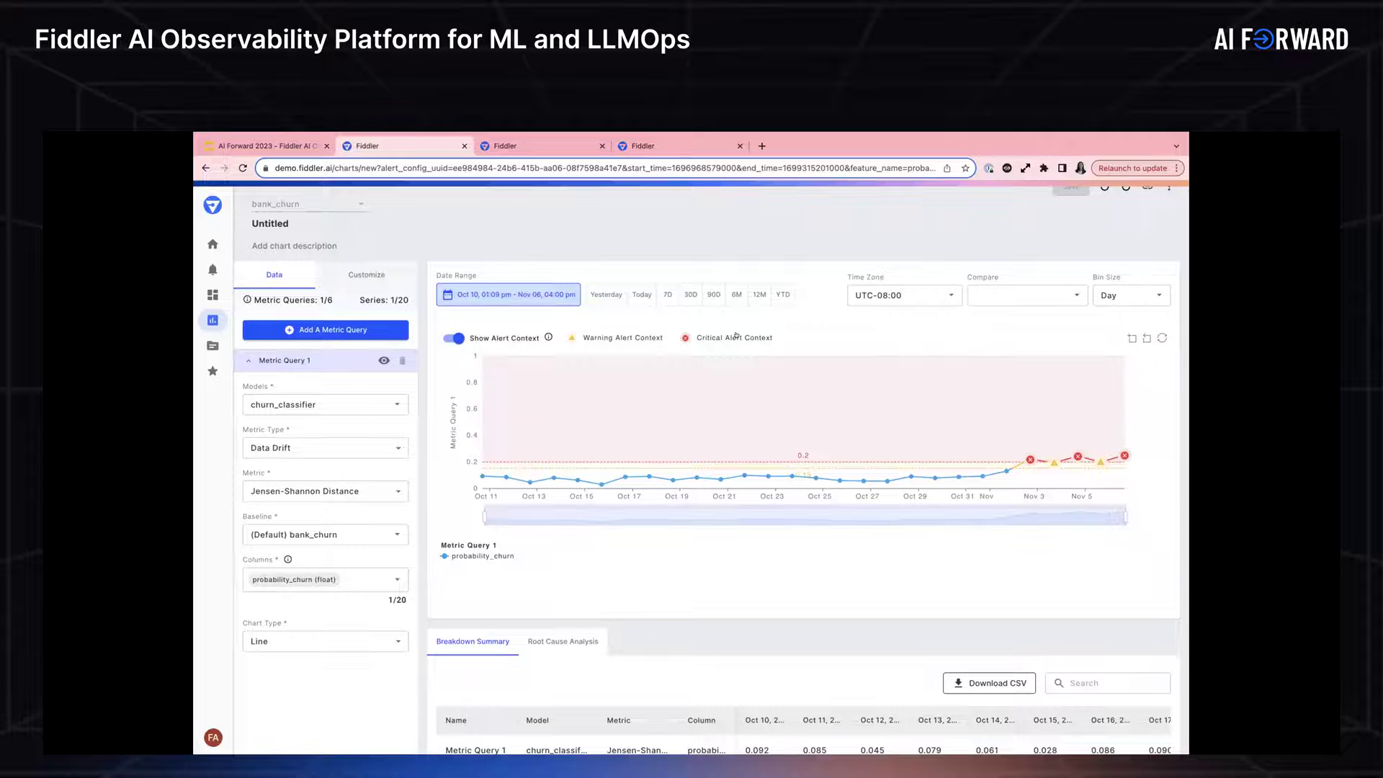
mouse_move(1127, 147)
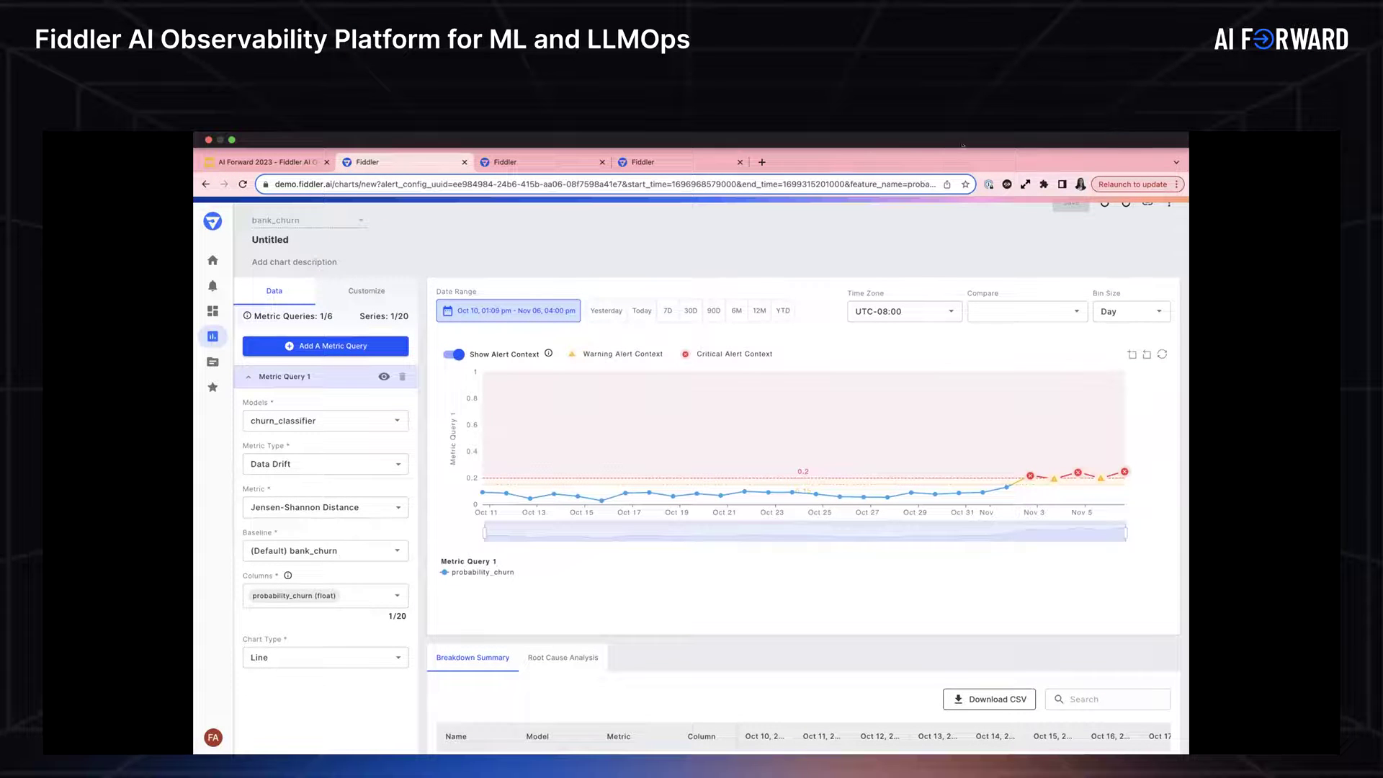
mouse_move(1032, 461)
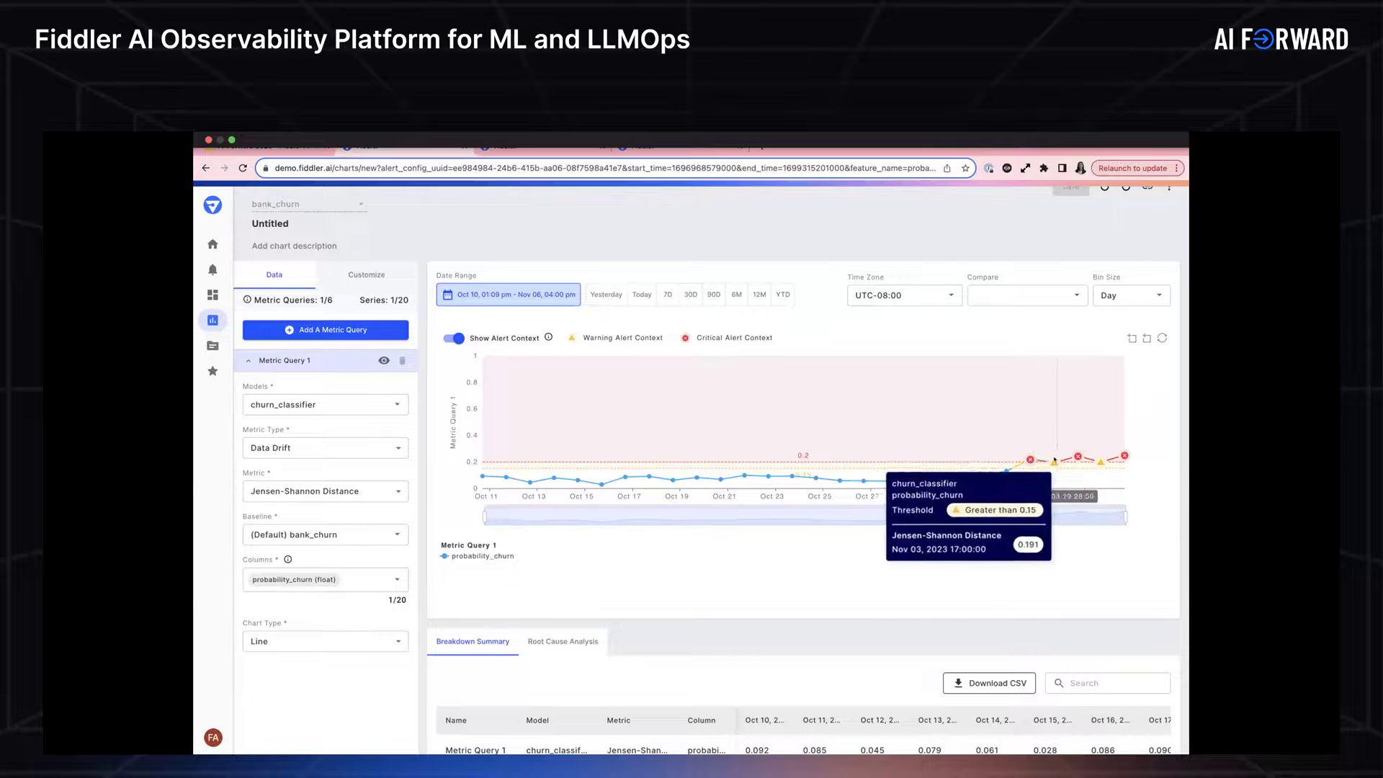
mouse_move(1078, 457)
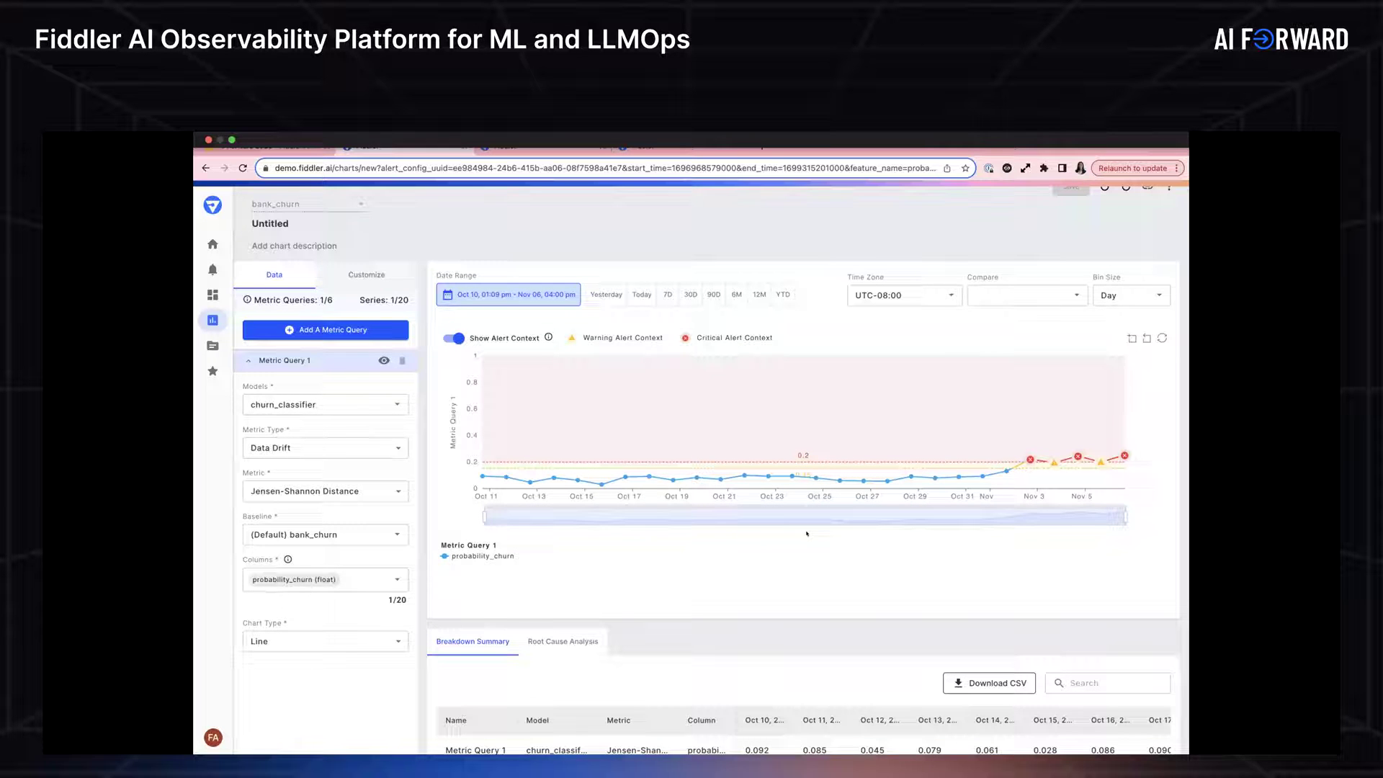
scroll(901, 548, "down", 1)
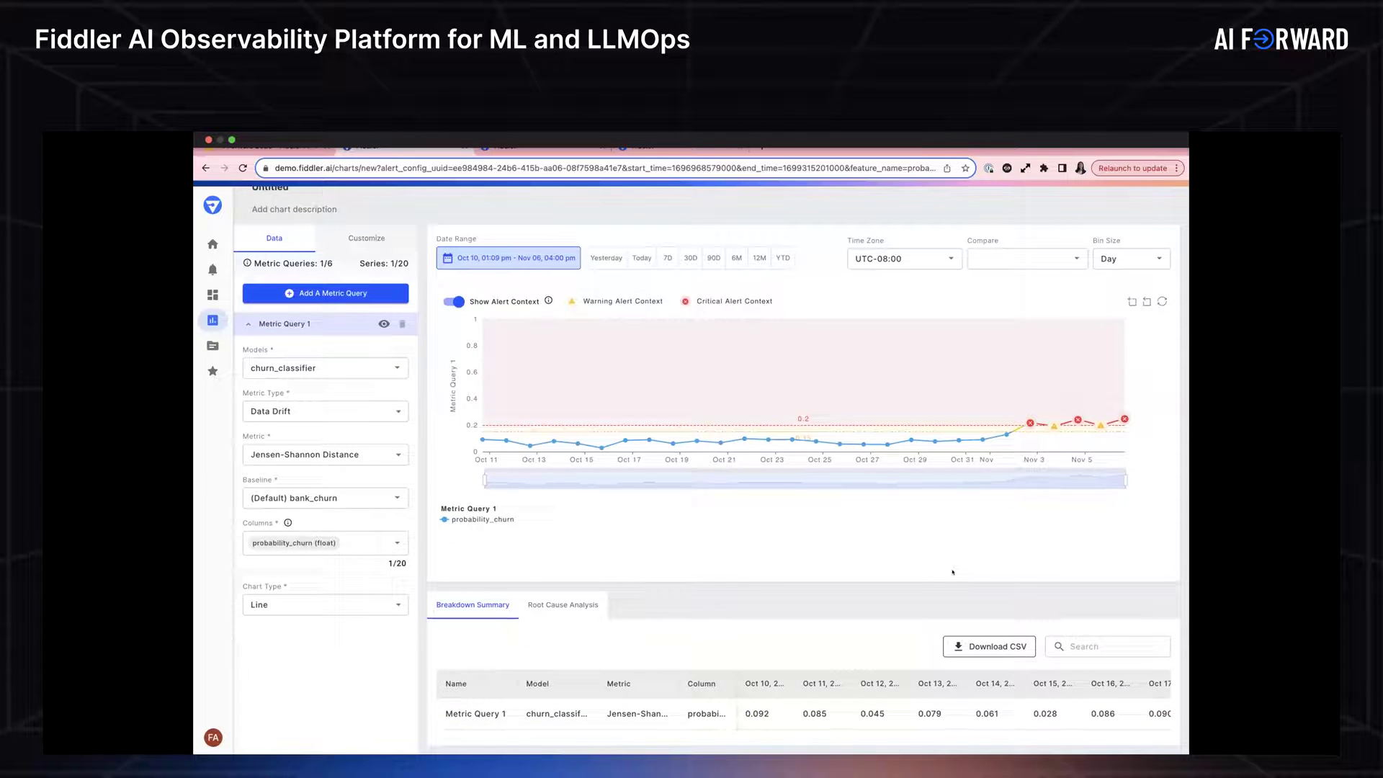
- Open root cause analysis for the Oct 15, 2023 point on the drift chart
left_click(602, 448)
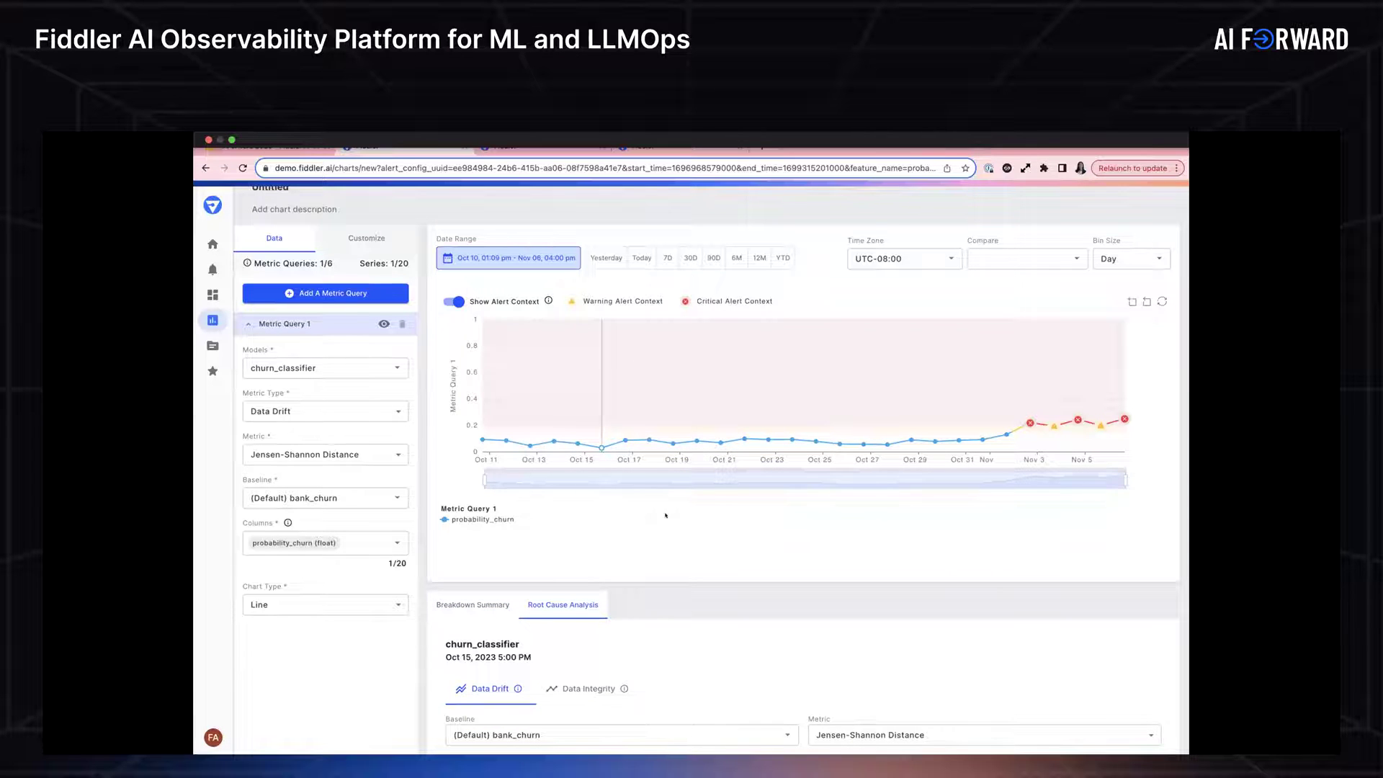
scroll(666, 515, "down", 3)
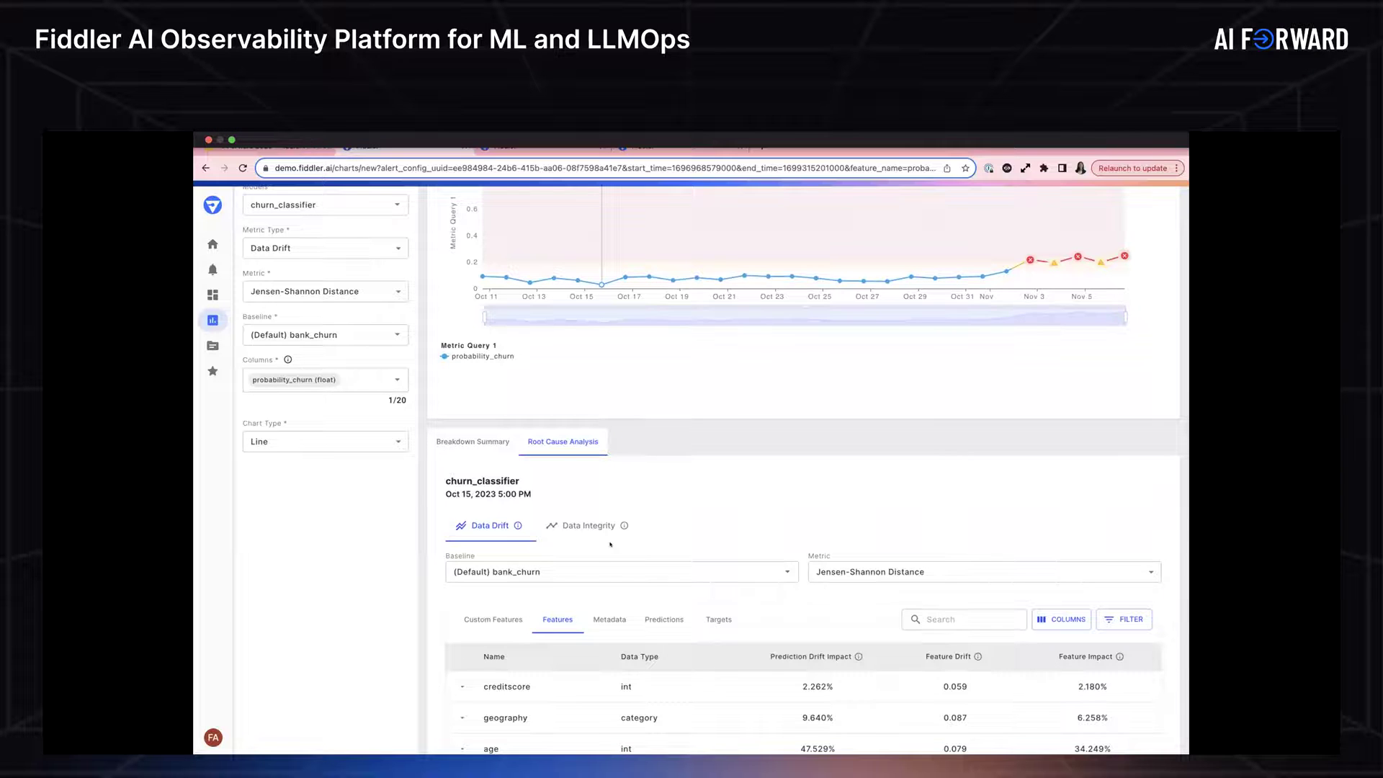
scroll(610, 544, "down", 1)
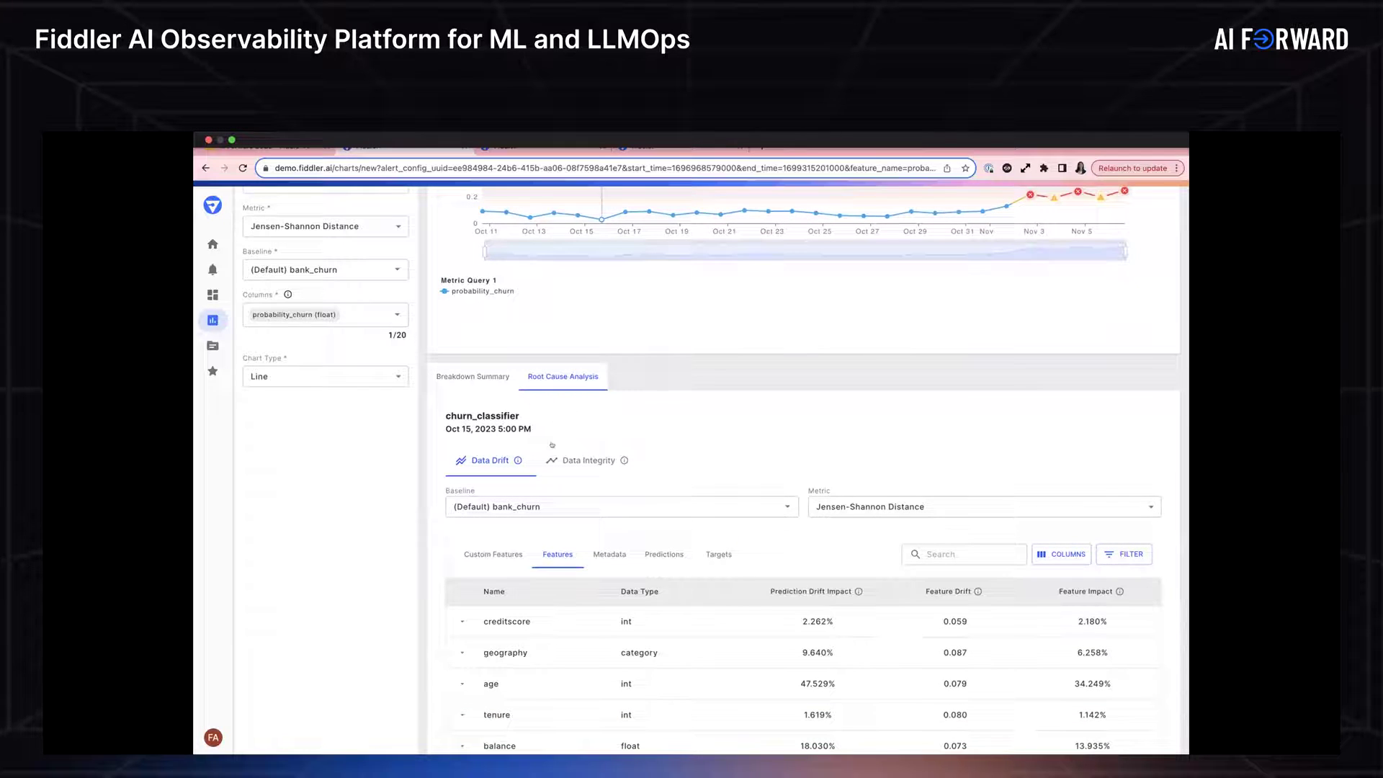
scroll(667, 450, "down", 1)
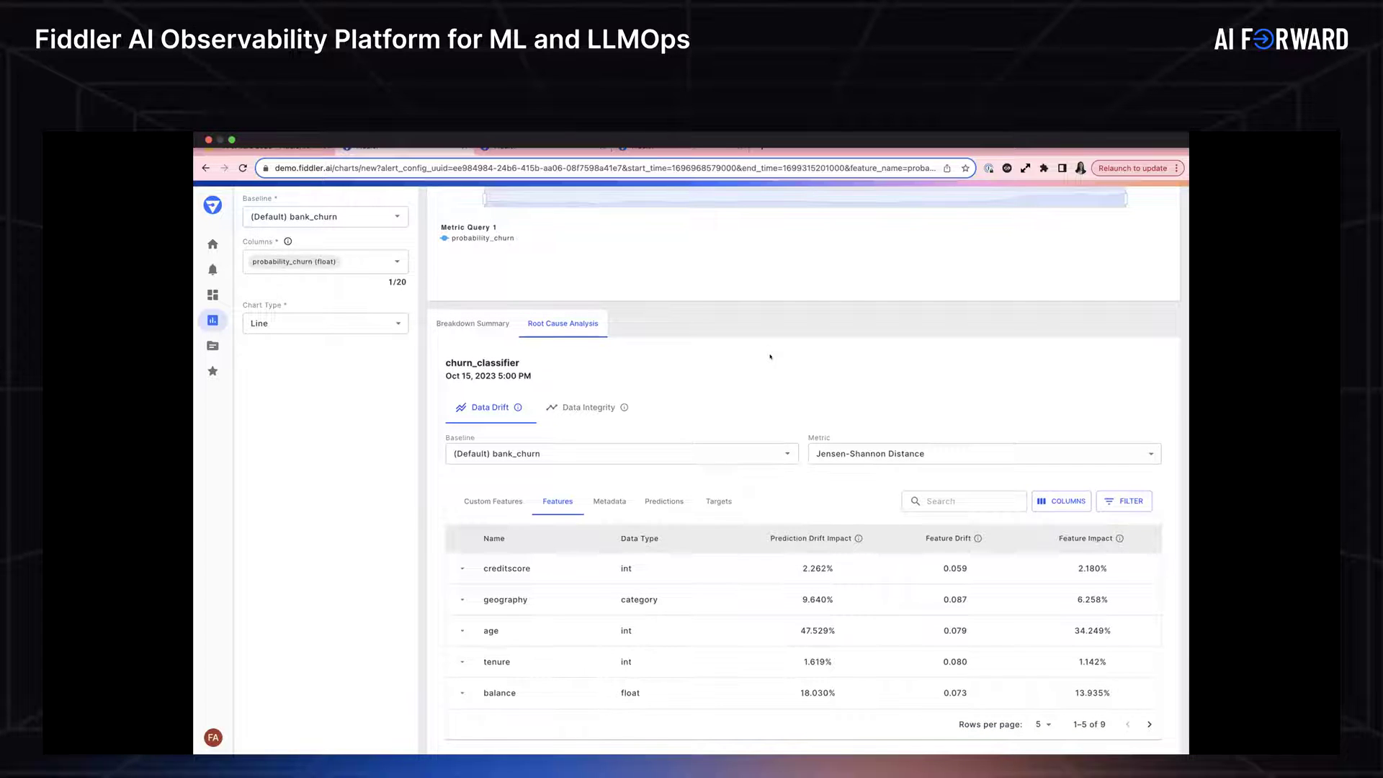
scroll(770, 356, "down", 1)
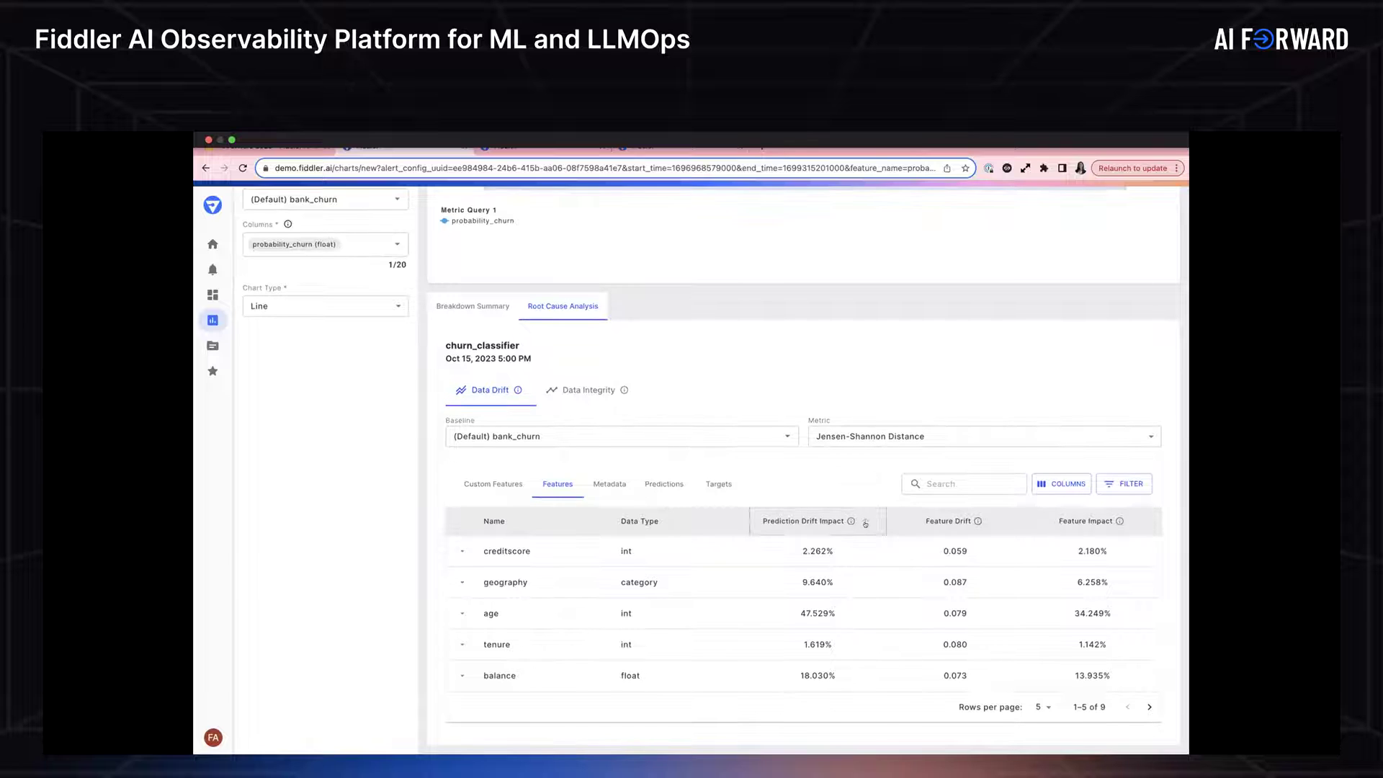
- Sort features by Prediction Drift Impact, highest first, putting age on top at 47.529%
left_click(865, 524)
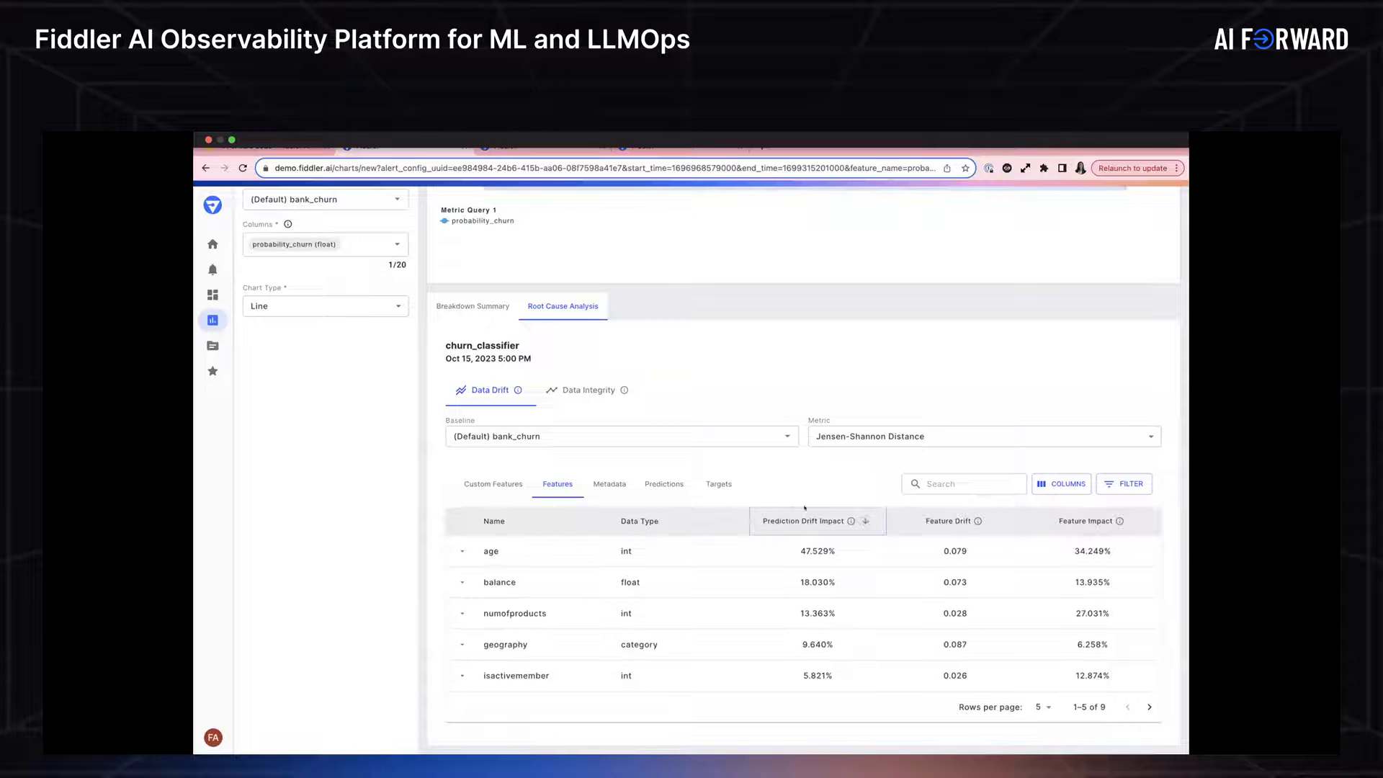
scroll(797, 497, "up", 3)
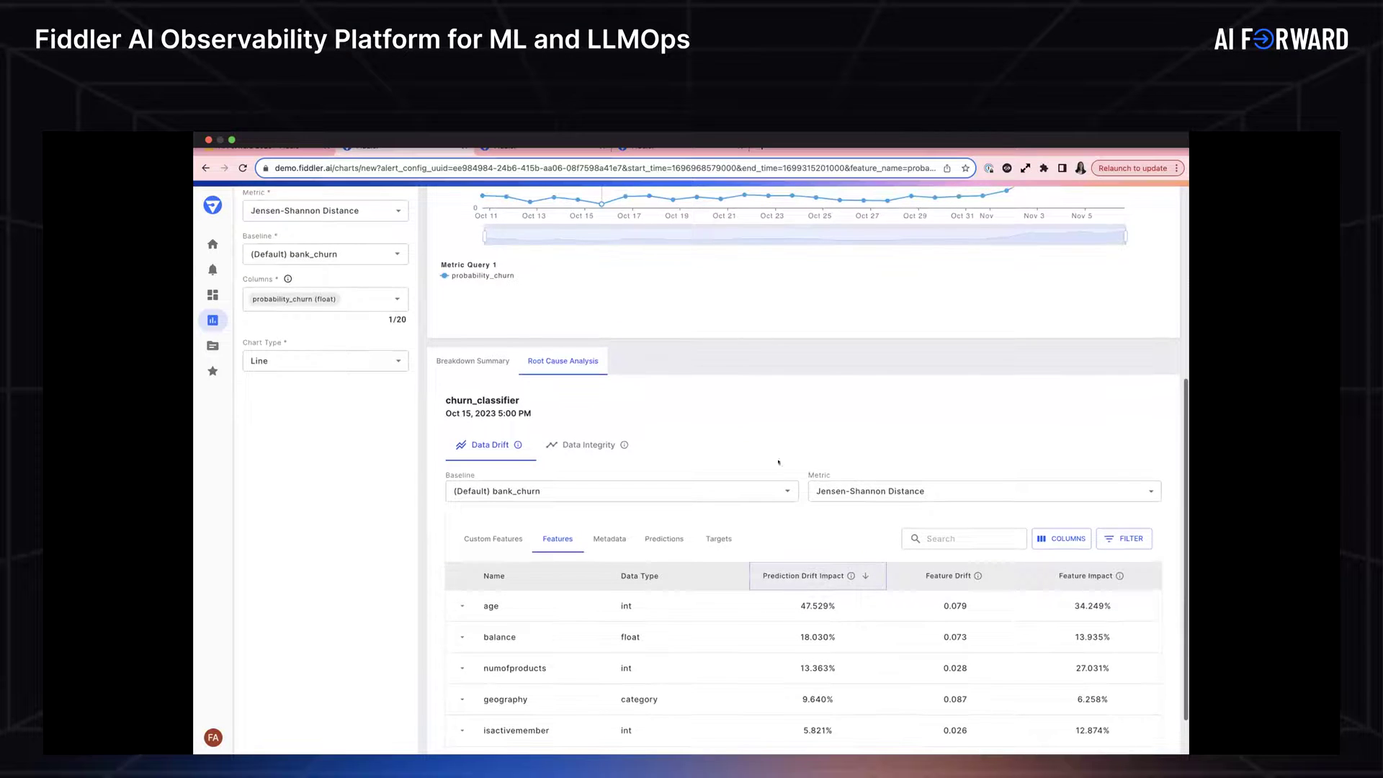
mouse_move(601, 205)
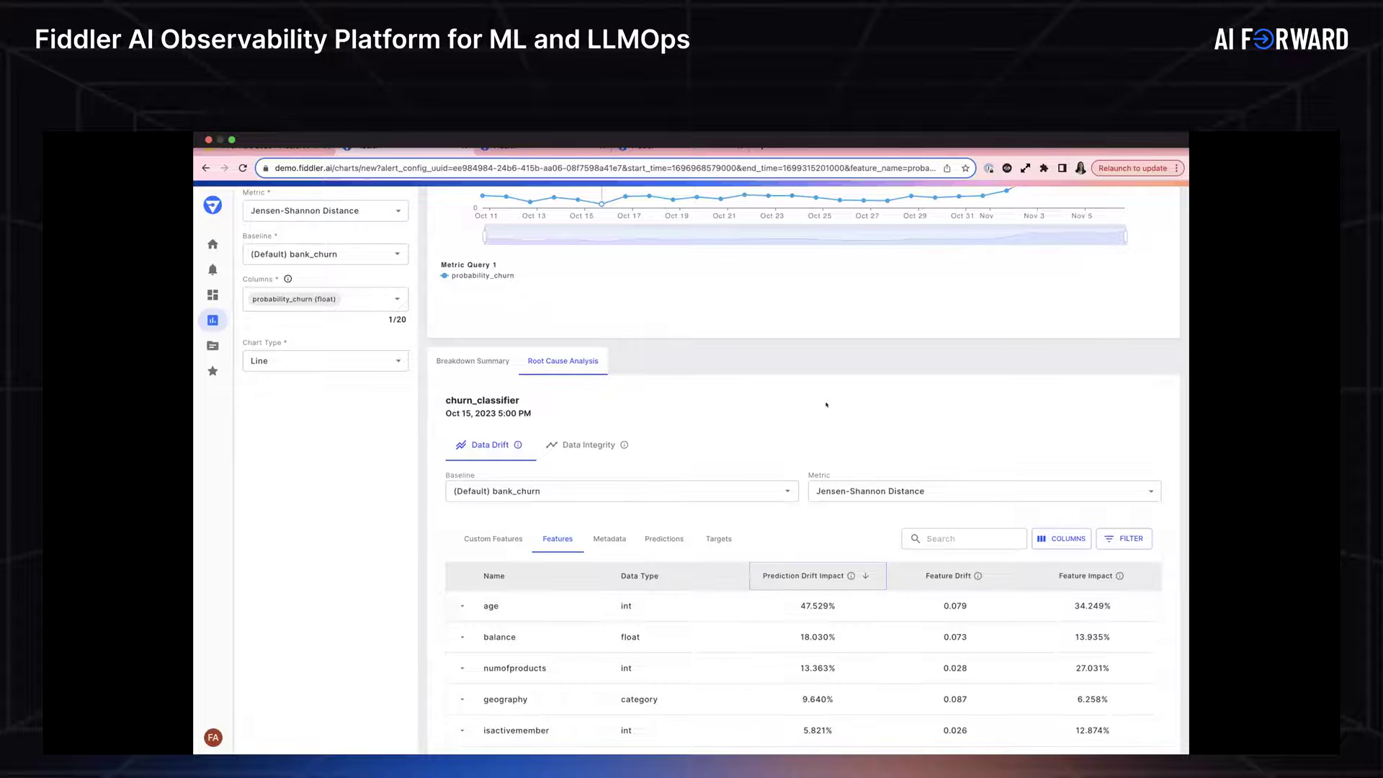
scroll(826, 404, "up", 2)
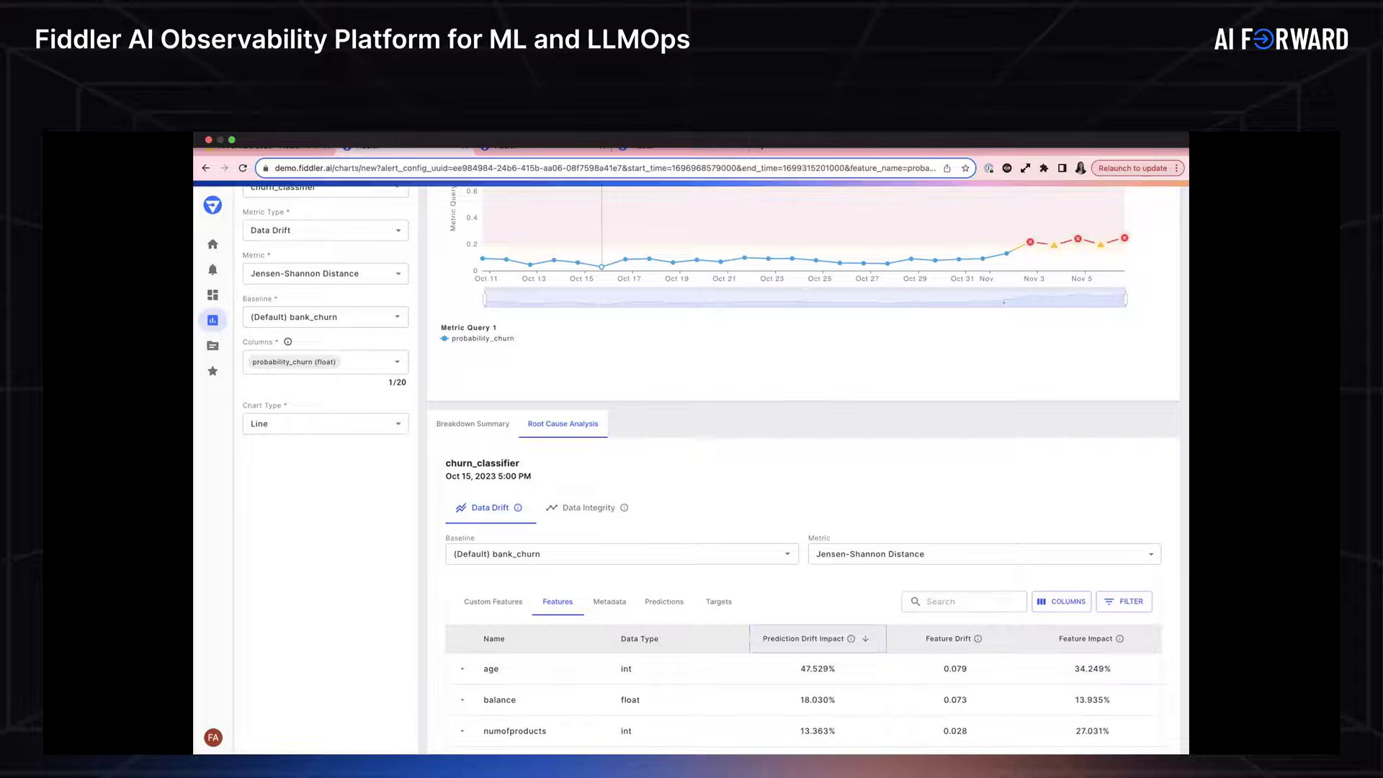
- Show Nov 3, 2023 root cause analysis and expand numofproducts (66.864%) to compare baseline and production distributions
left_click(1049, 247)
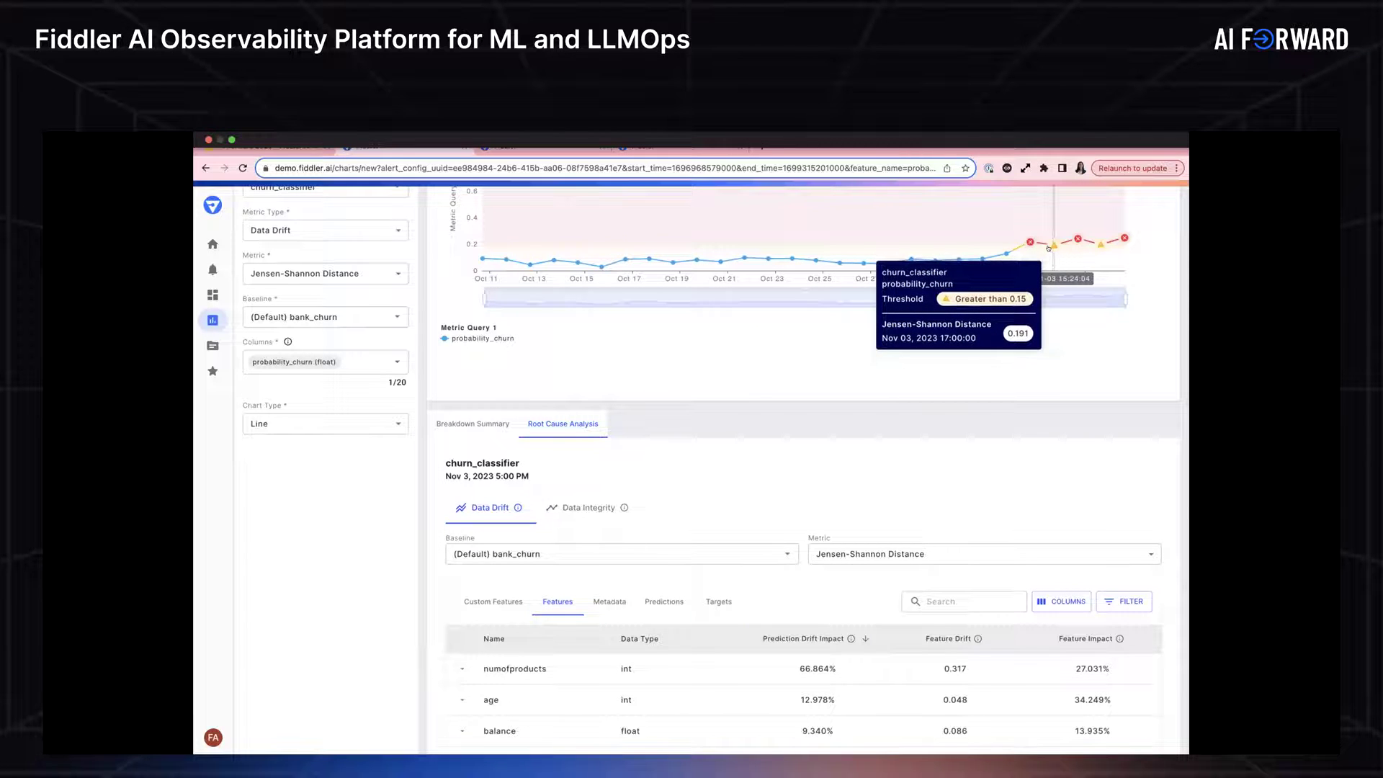
scroll(906, 442, "down", 3)
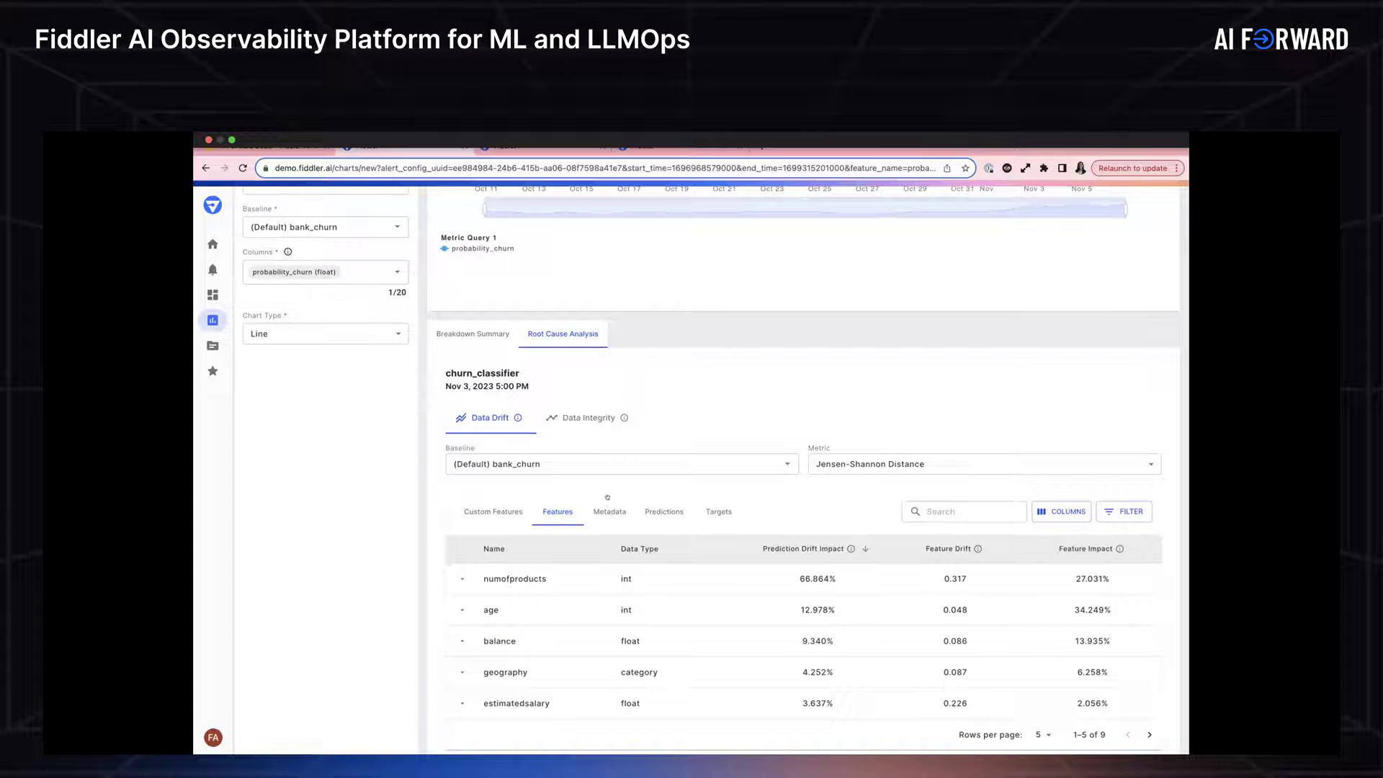
scroll(607, 497, "down", 1)
left_click(459, 550)
scroll(455, 547, "down", 4)
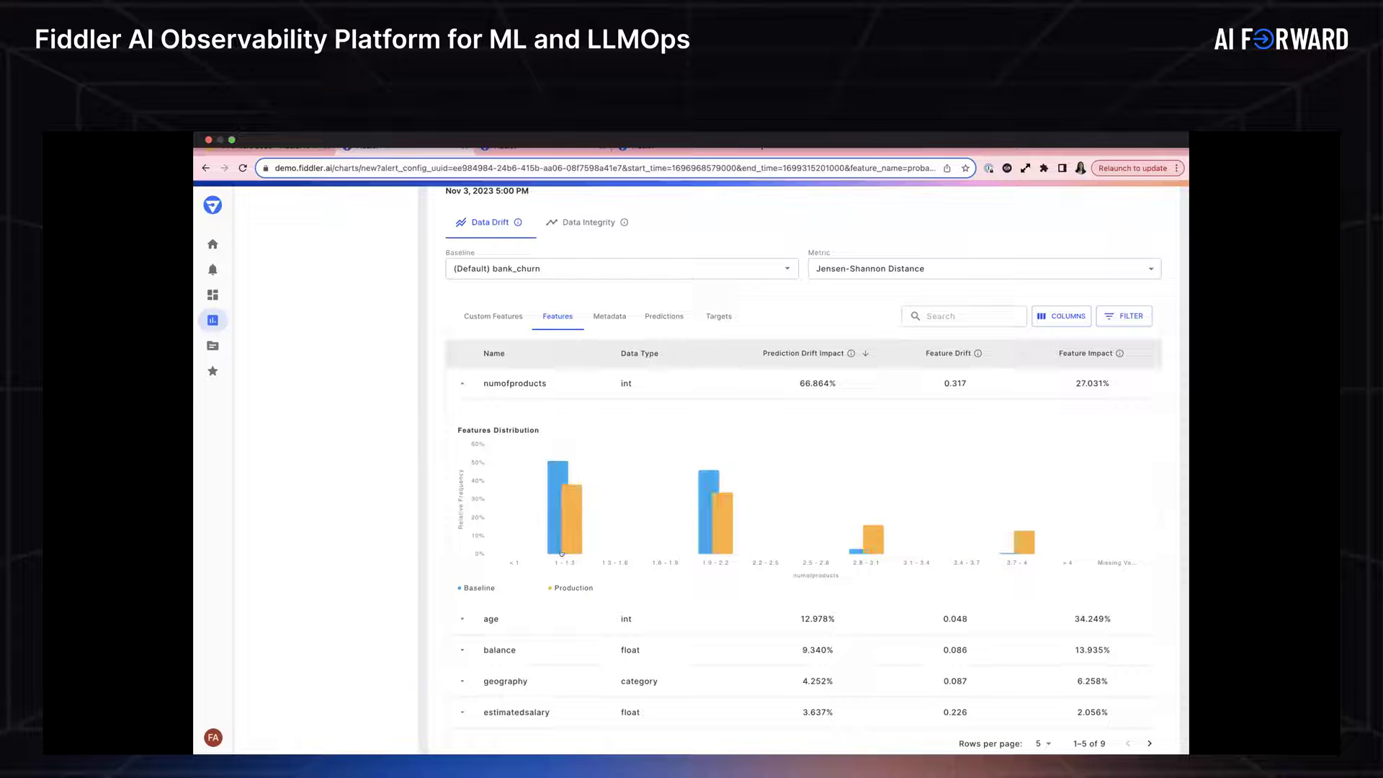
mouse_move(621, 541)
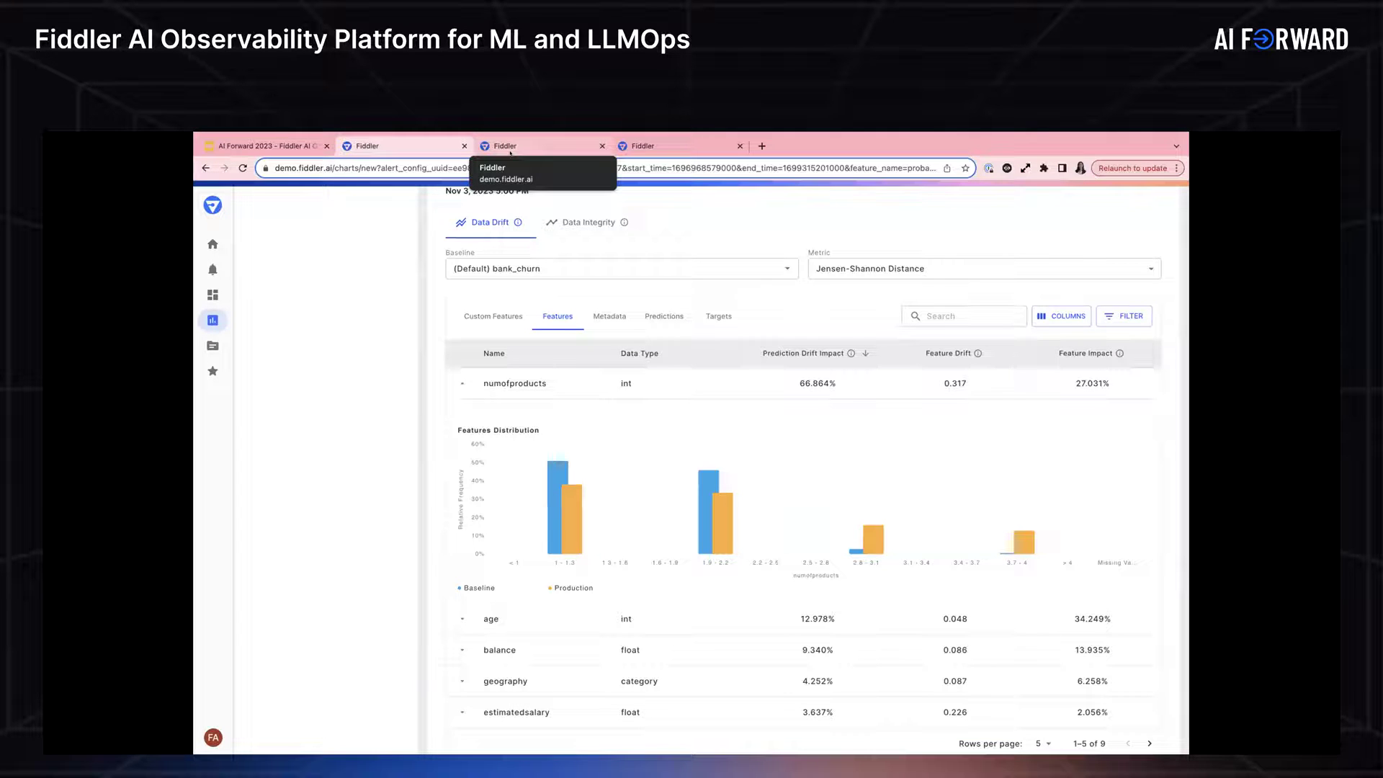
- Run the Nov 3, 2023 churn_classifier slice query and browse its 289 result rows
left_click(510, 147)
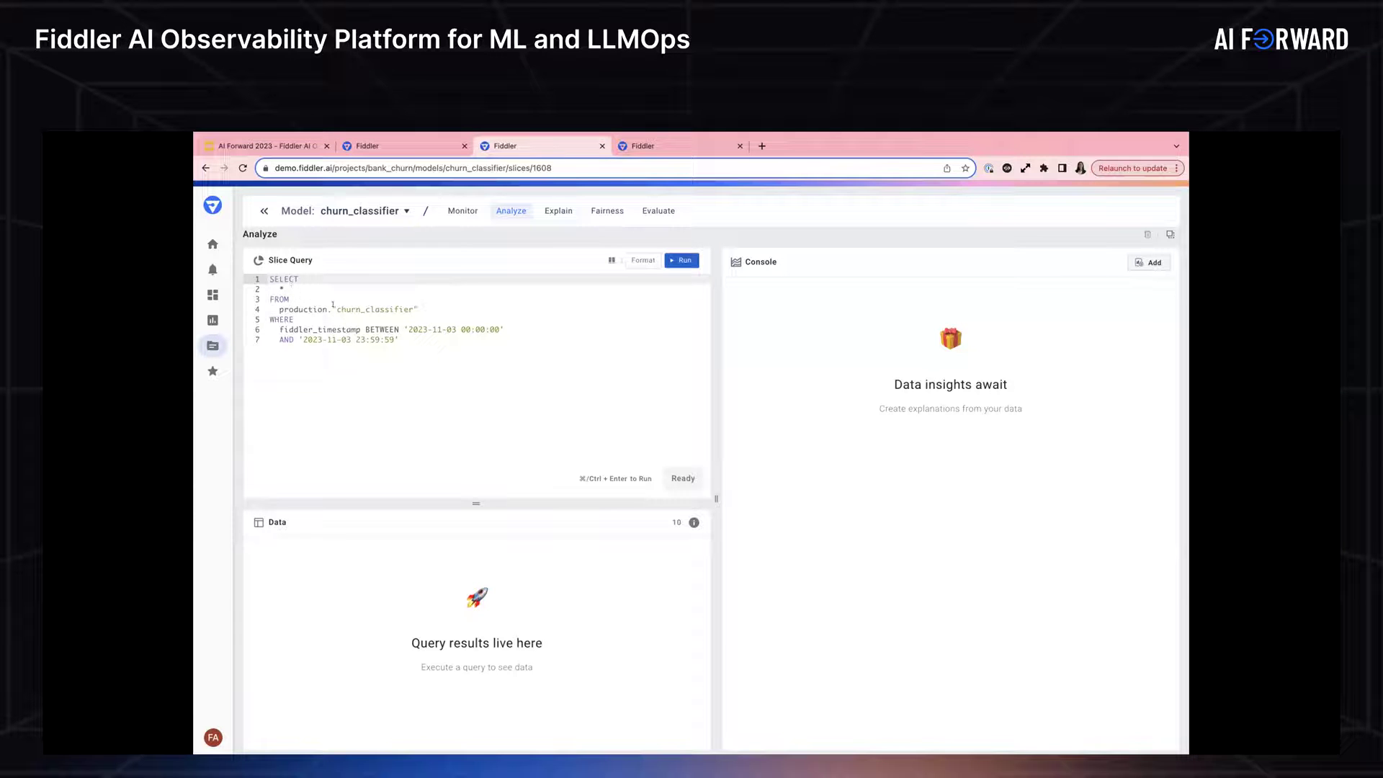
left_click_drag(418, 309, 344, 305)
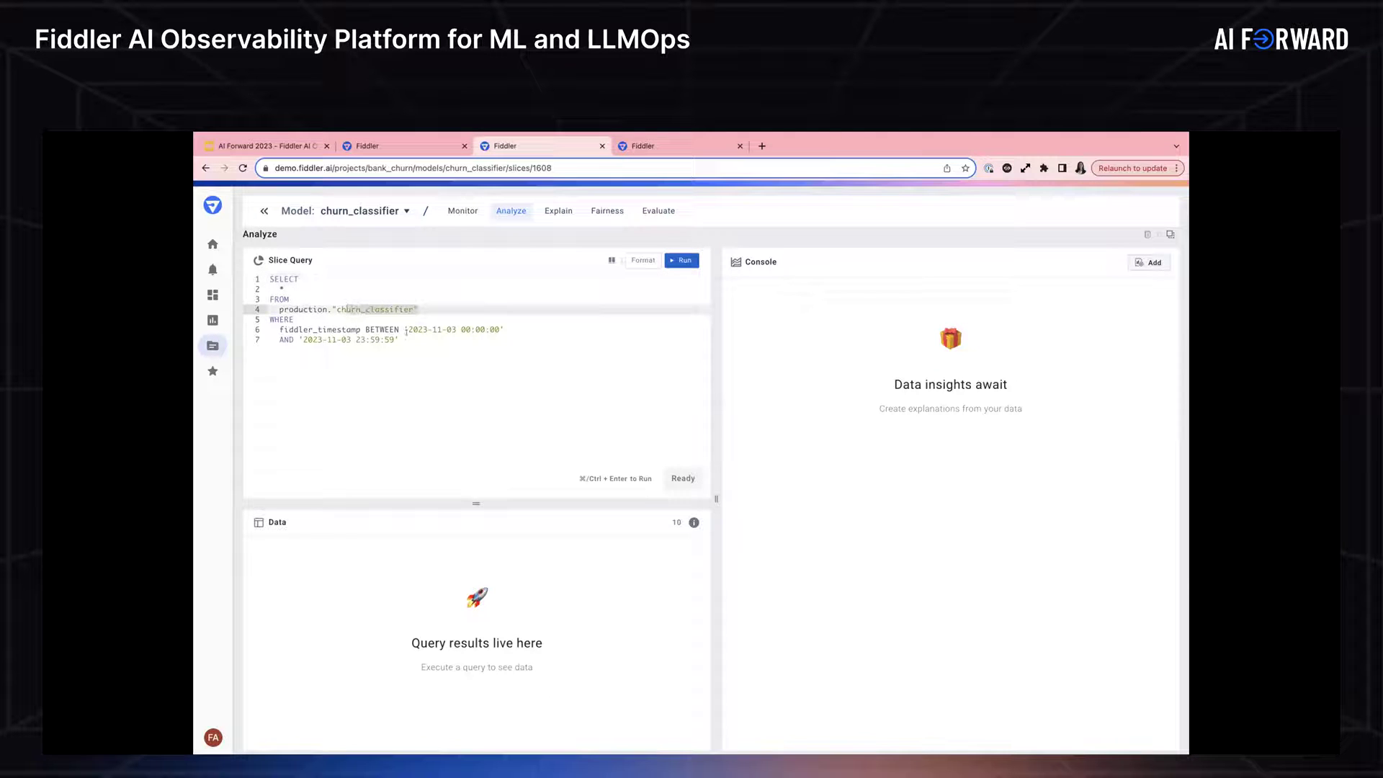
left_click_drag(401, 340, 273, 328)
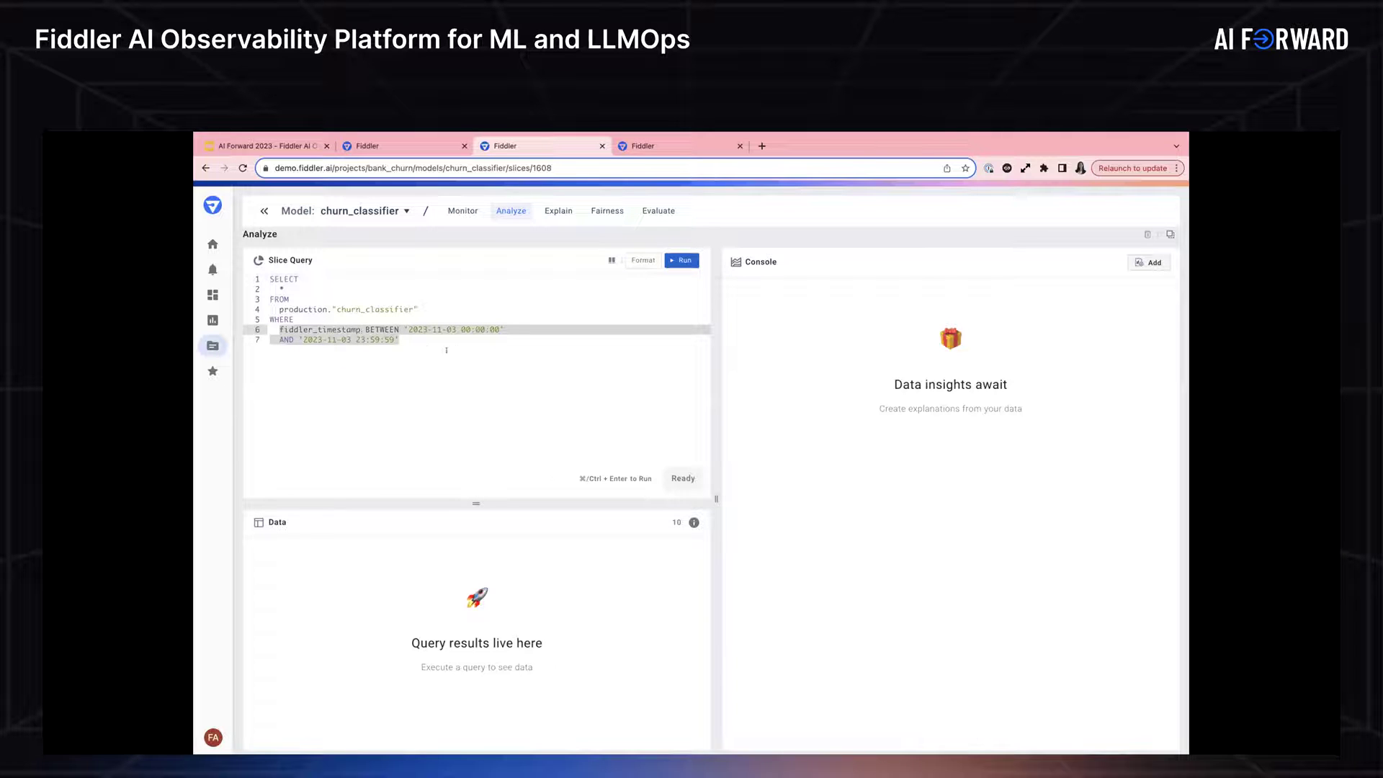
left_click(682, 260)
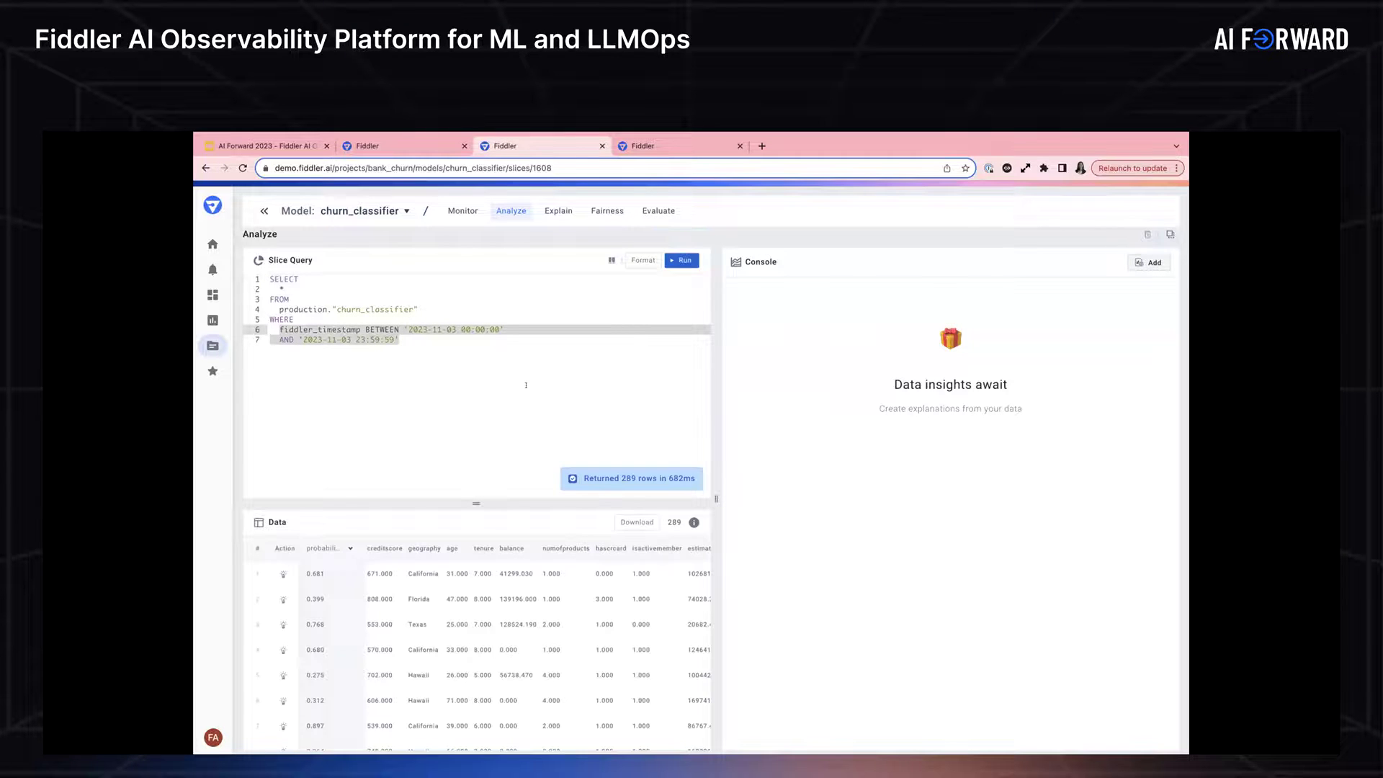
scroll(476, 591, "down", 1)
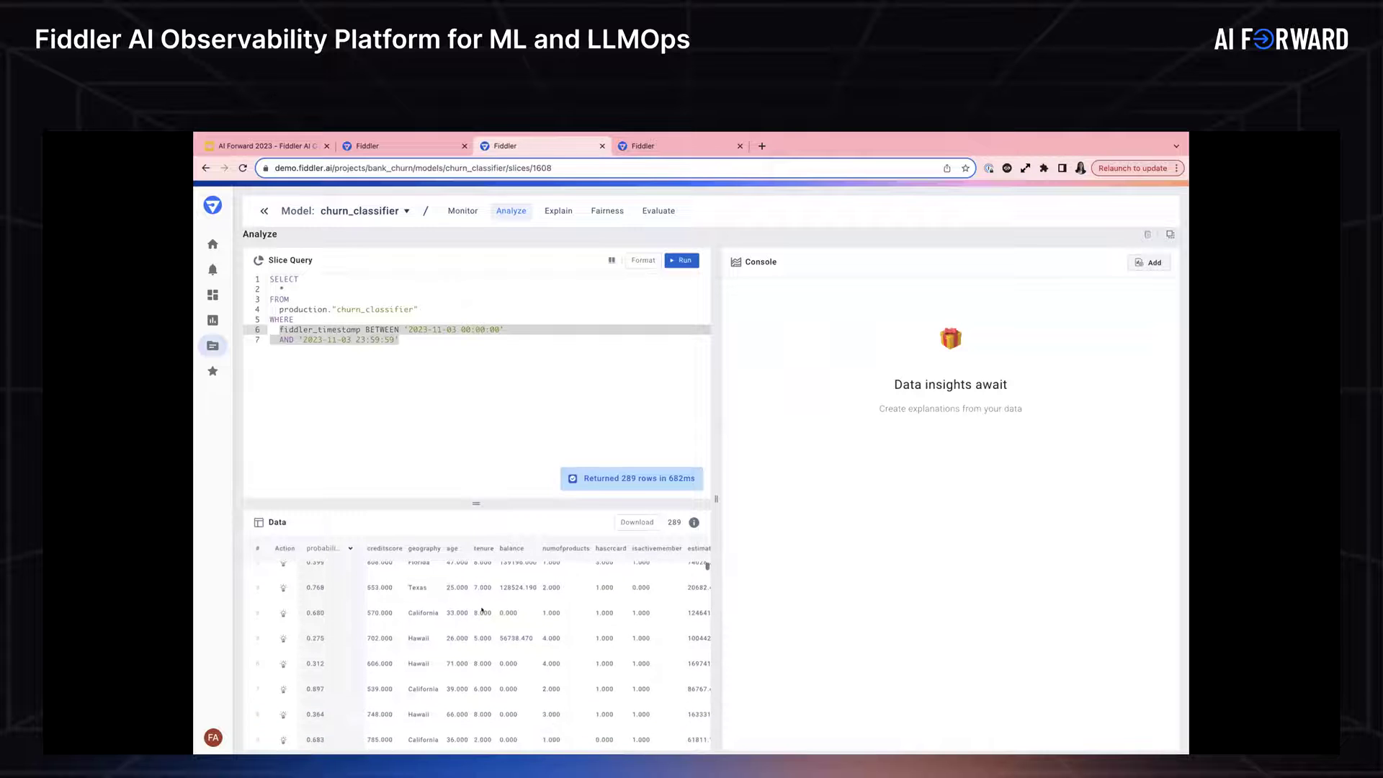
scroll(482, 611, "down", 3)
scroll(482, 608, "down", 3)
scroll(453, 526, "up", 7)
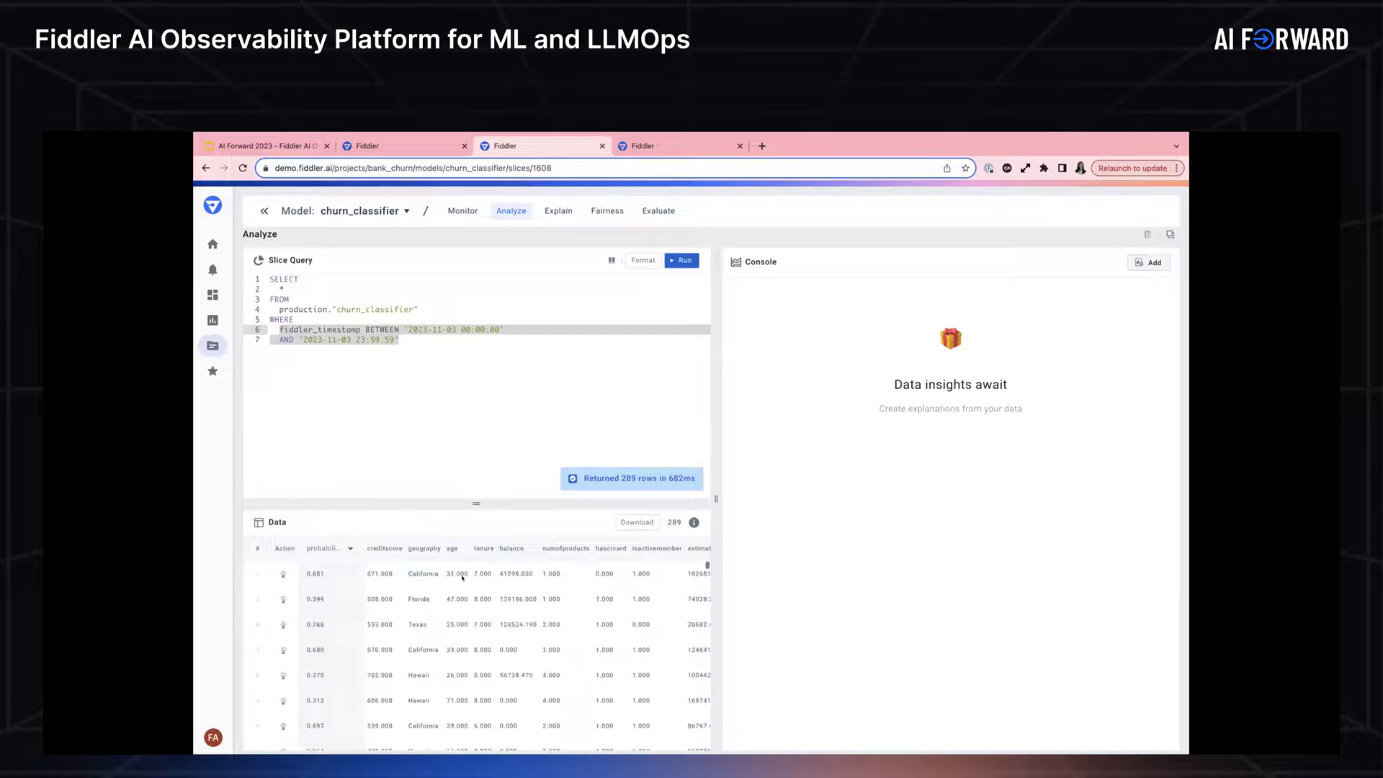
- Add Chart 1 as a Slice Evaluation showing precision 0.96, recall 0.59 and the confusion matrix
left_click(1155, 262)
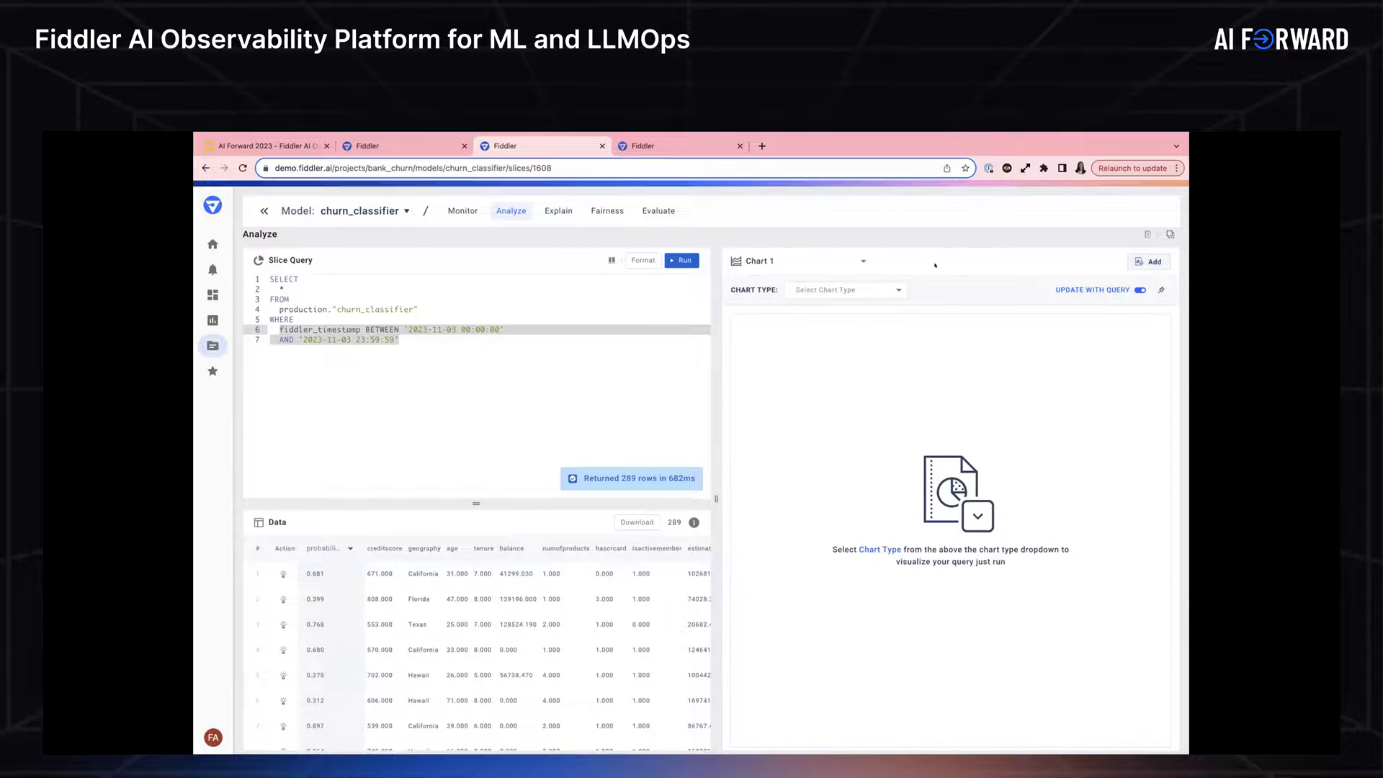
left_click(898, 288)
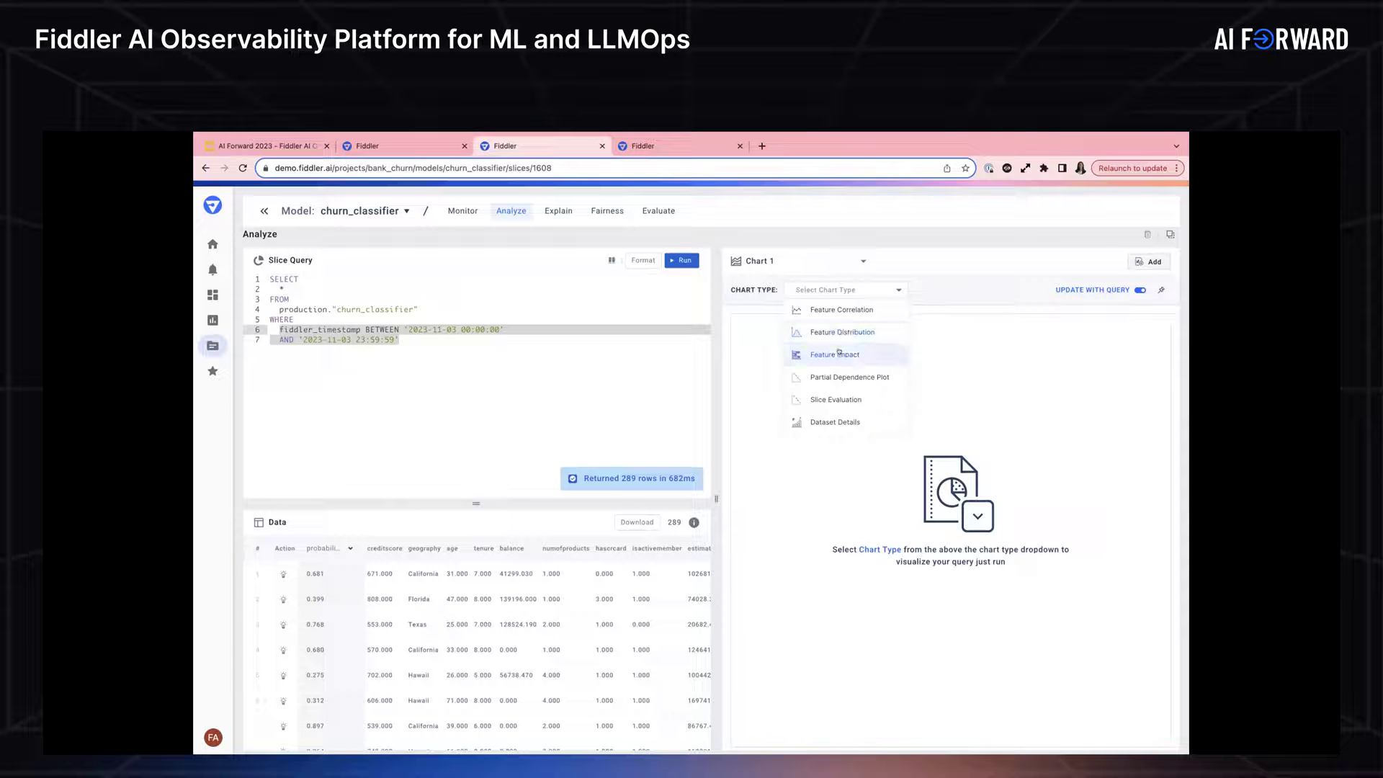
left_click(825, 396)
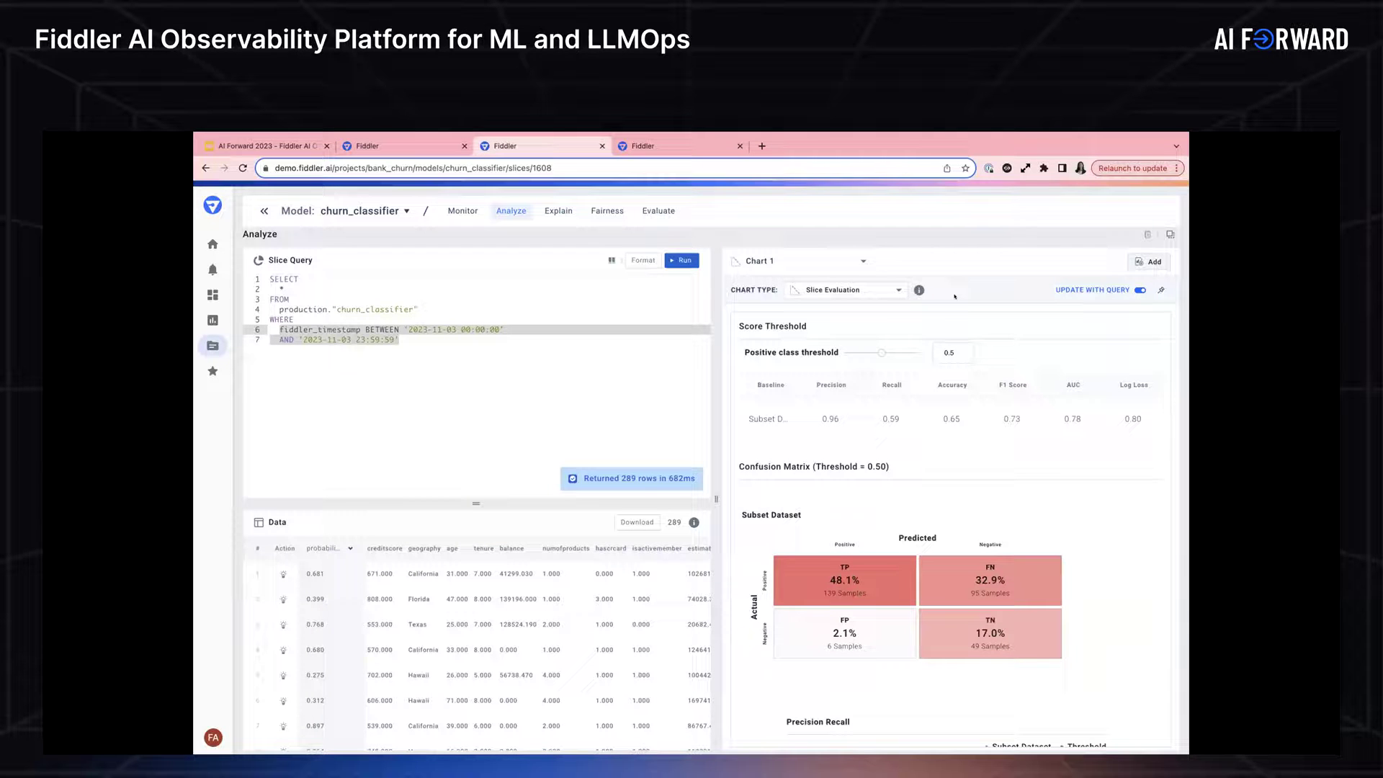
scroll(936, 467, "down", 4)
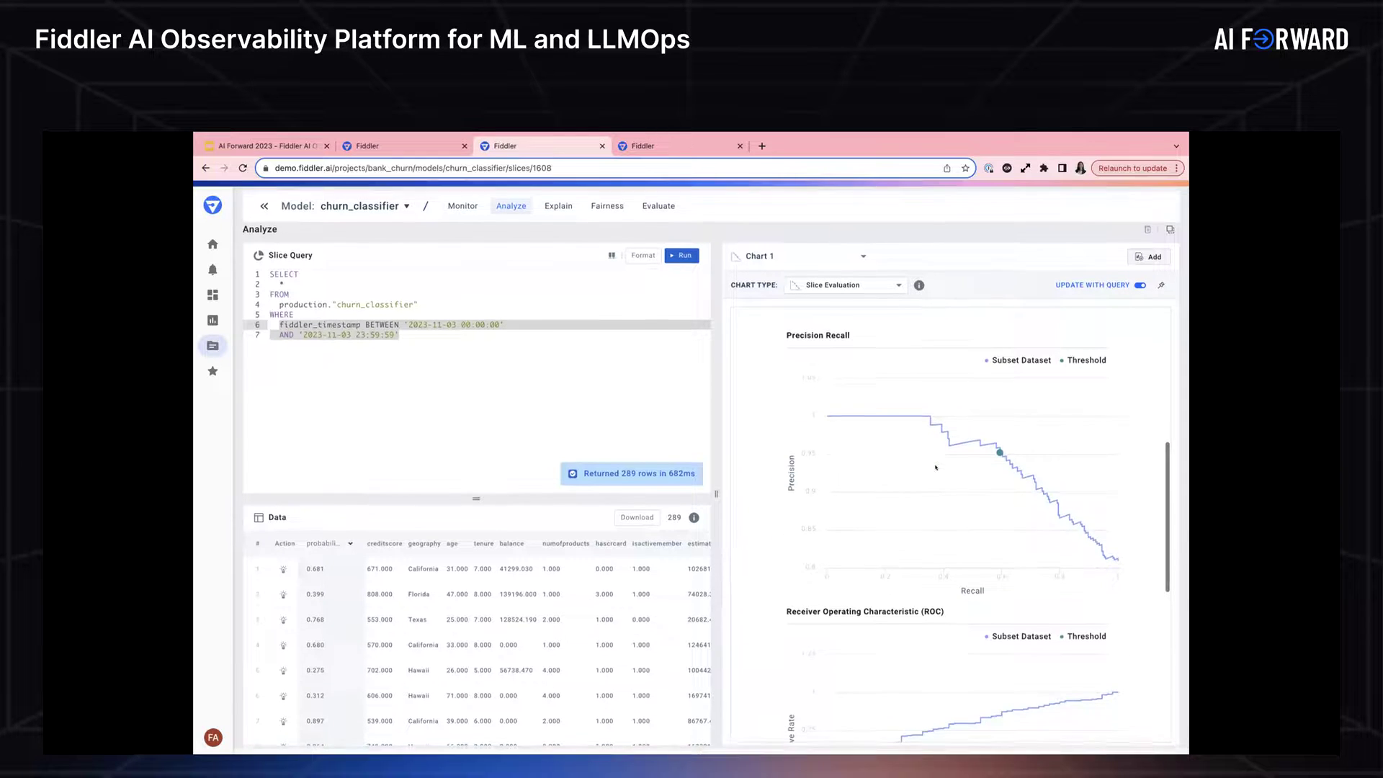
scroll(936, 467, "up", 5)
scroll(936, 467, "up", 2)
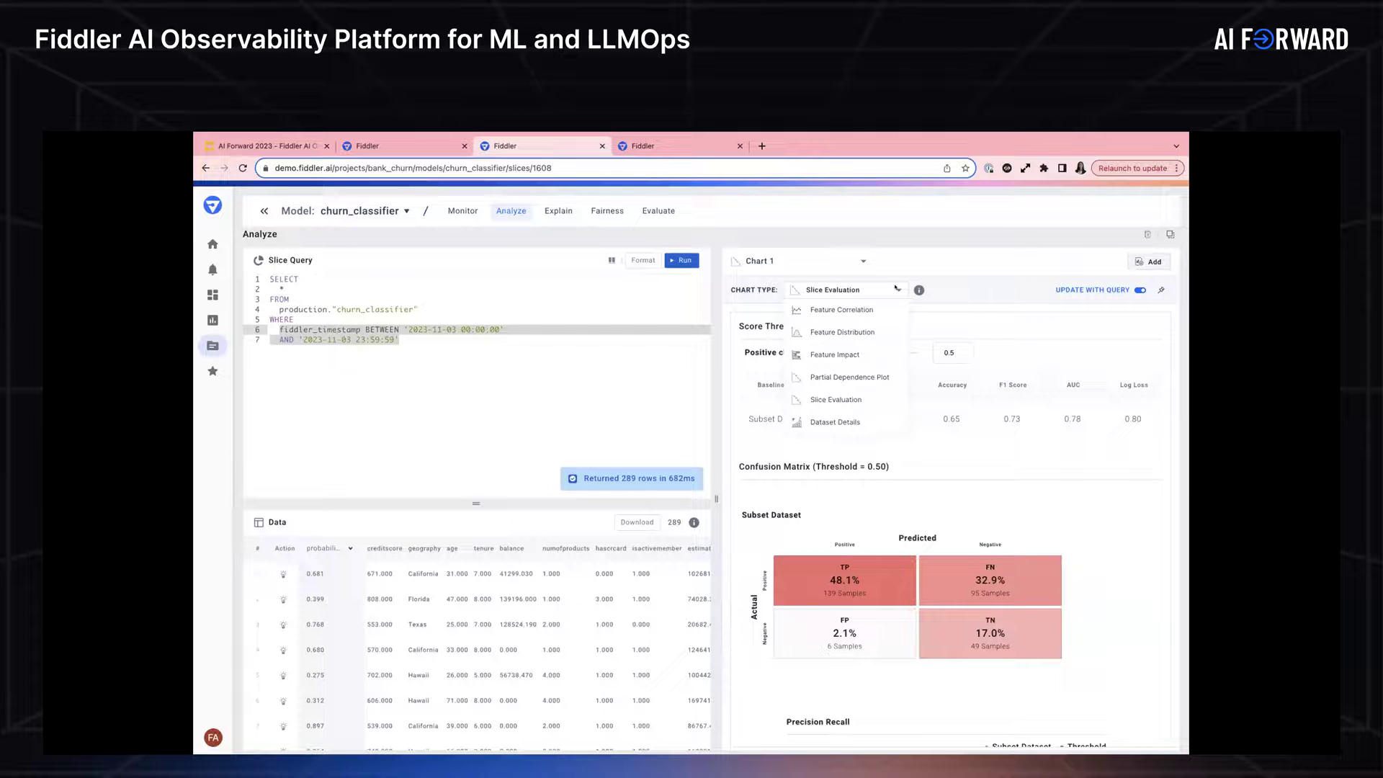
- Make Chart 1 a Feature Correlation with numofproducts on the y-axis and geography on the x-axis
left_click(843, 310)
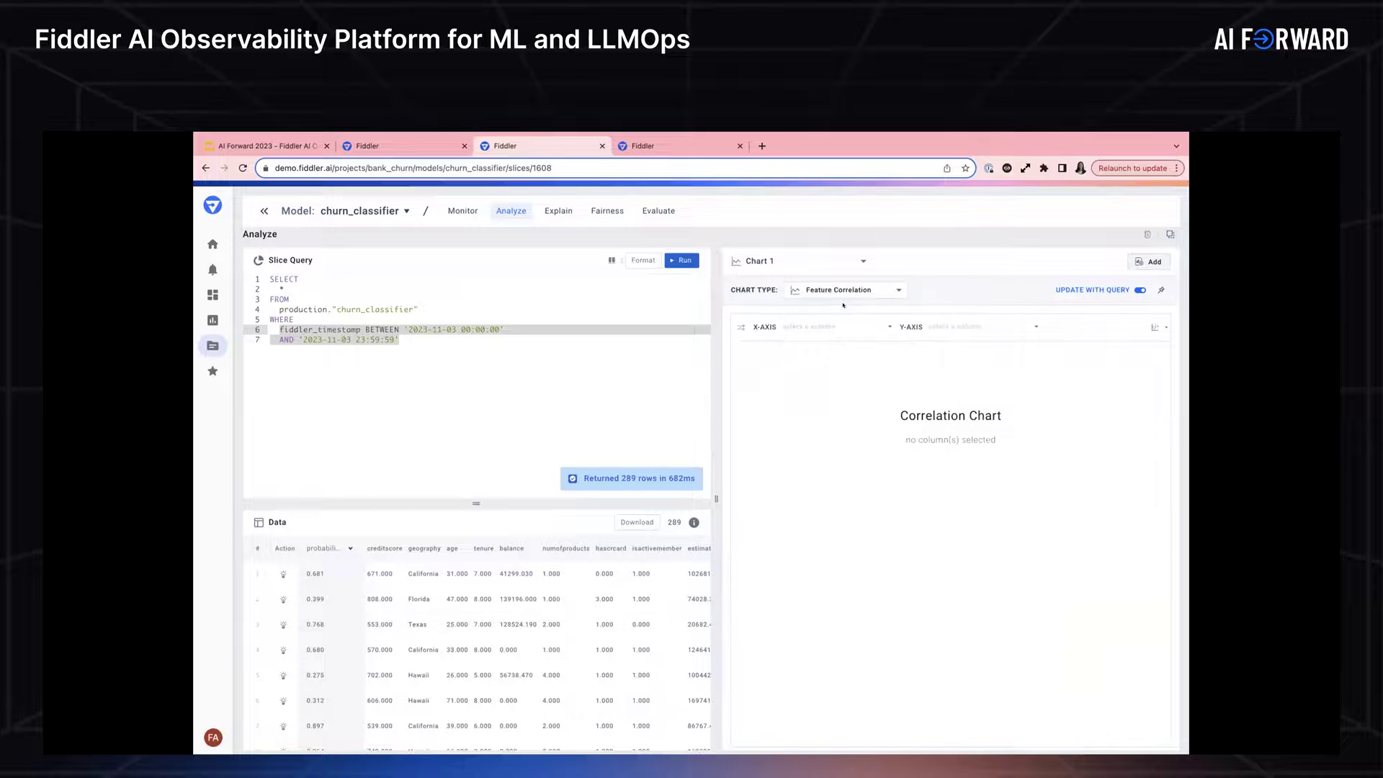
left_click(945, 325)
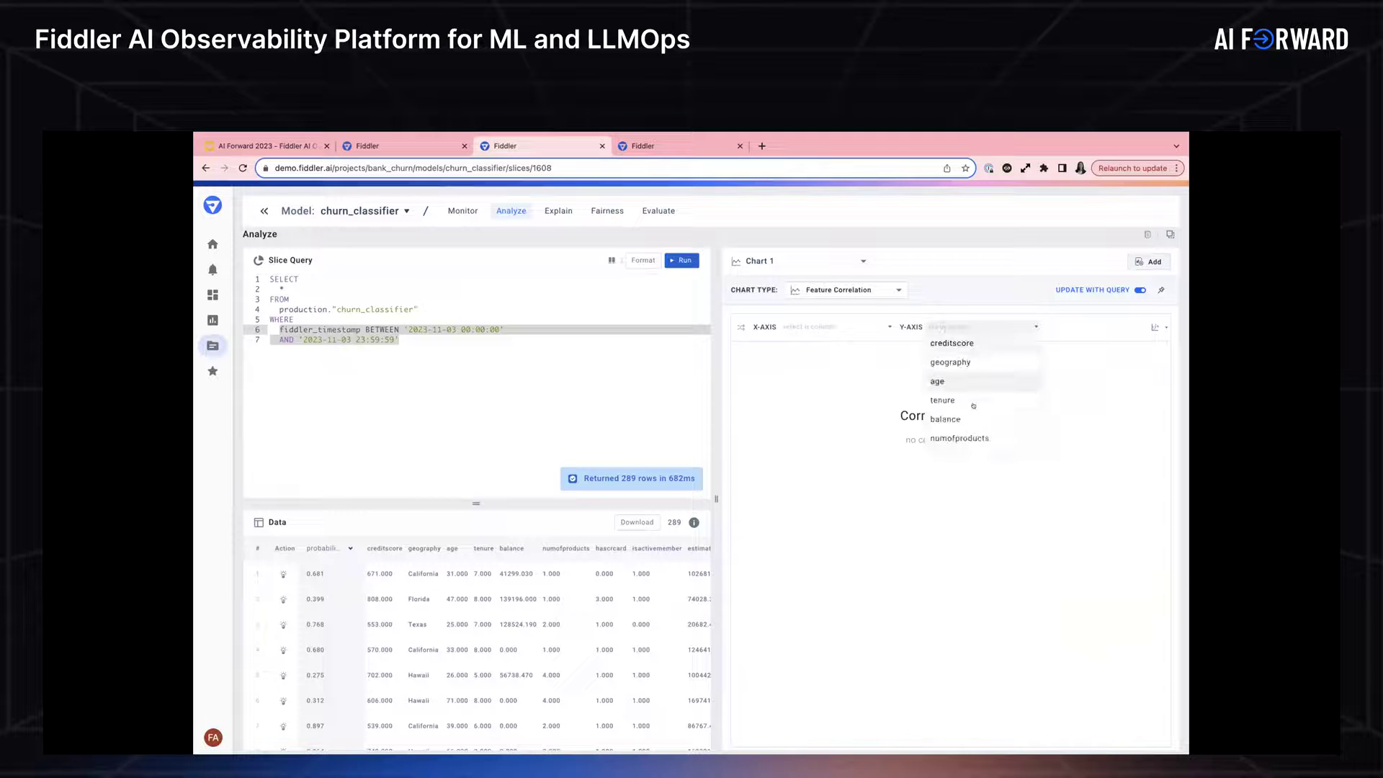
left_click(958, 438)
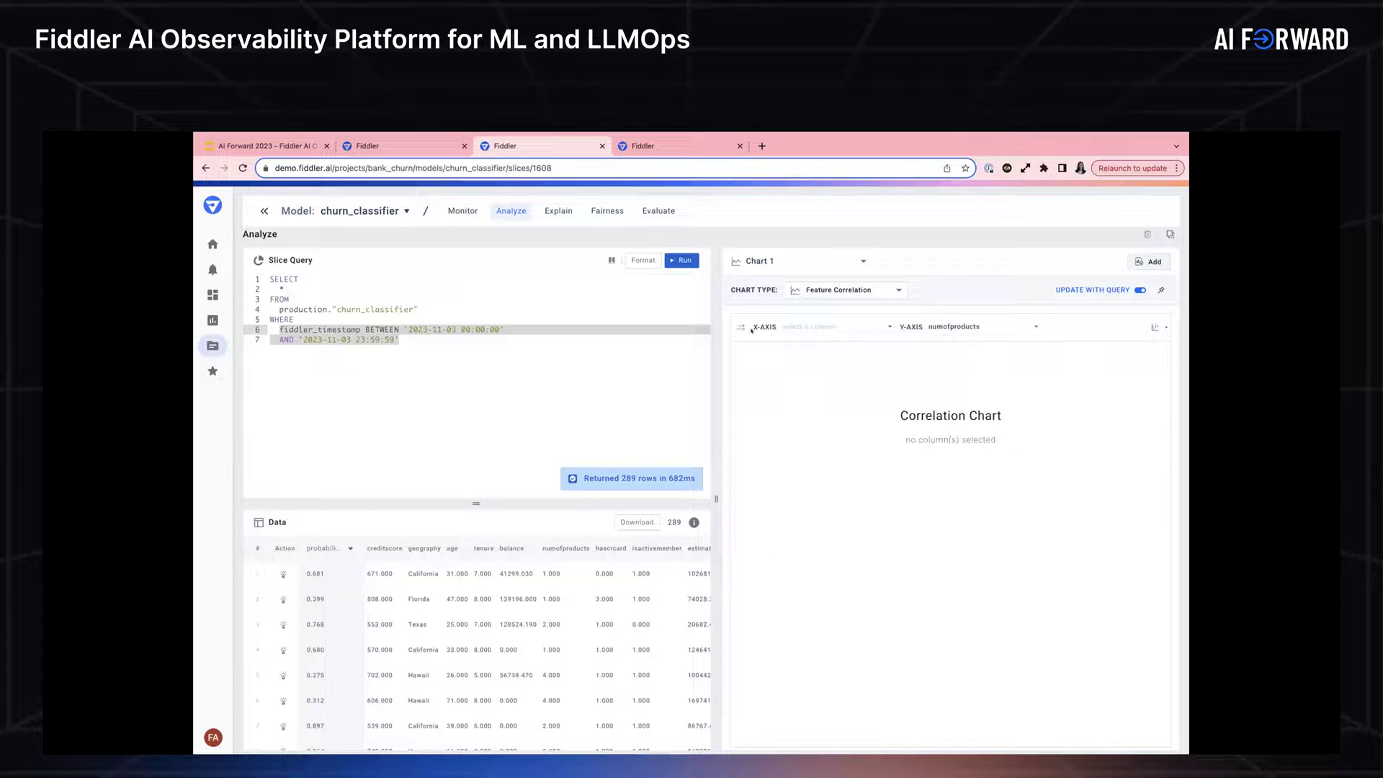
left_click(792, 328)
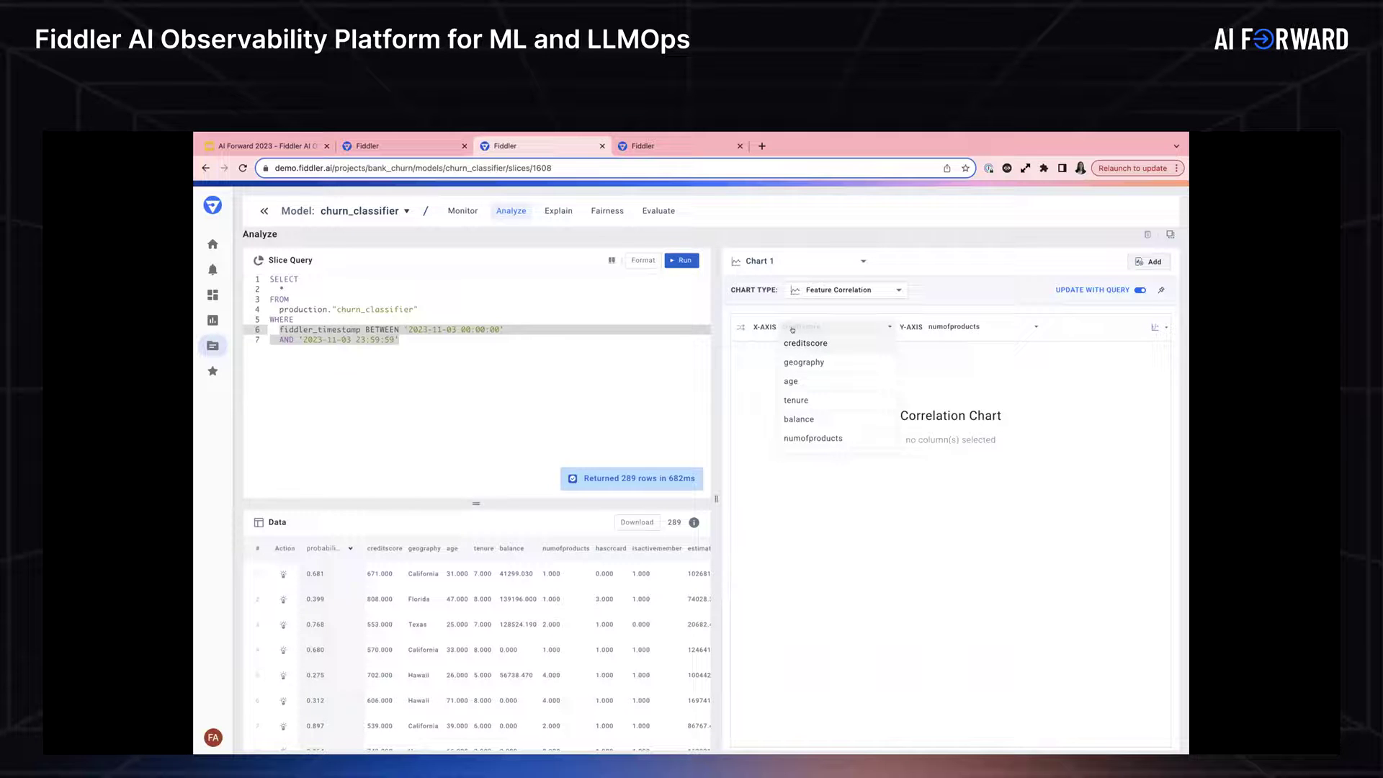
left_click(795, 360)
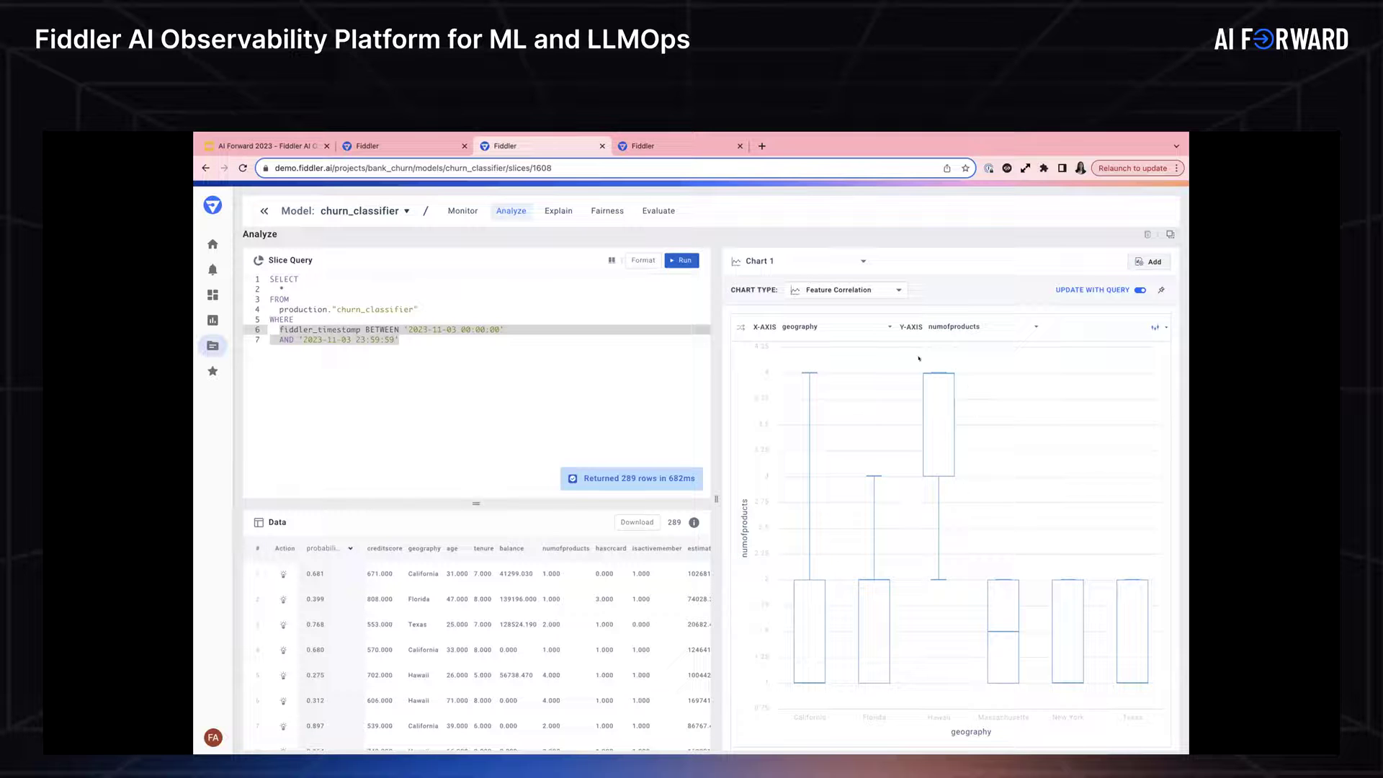
mouse_move(935, 461)
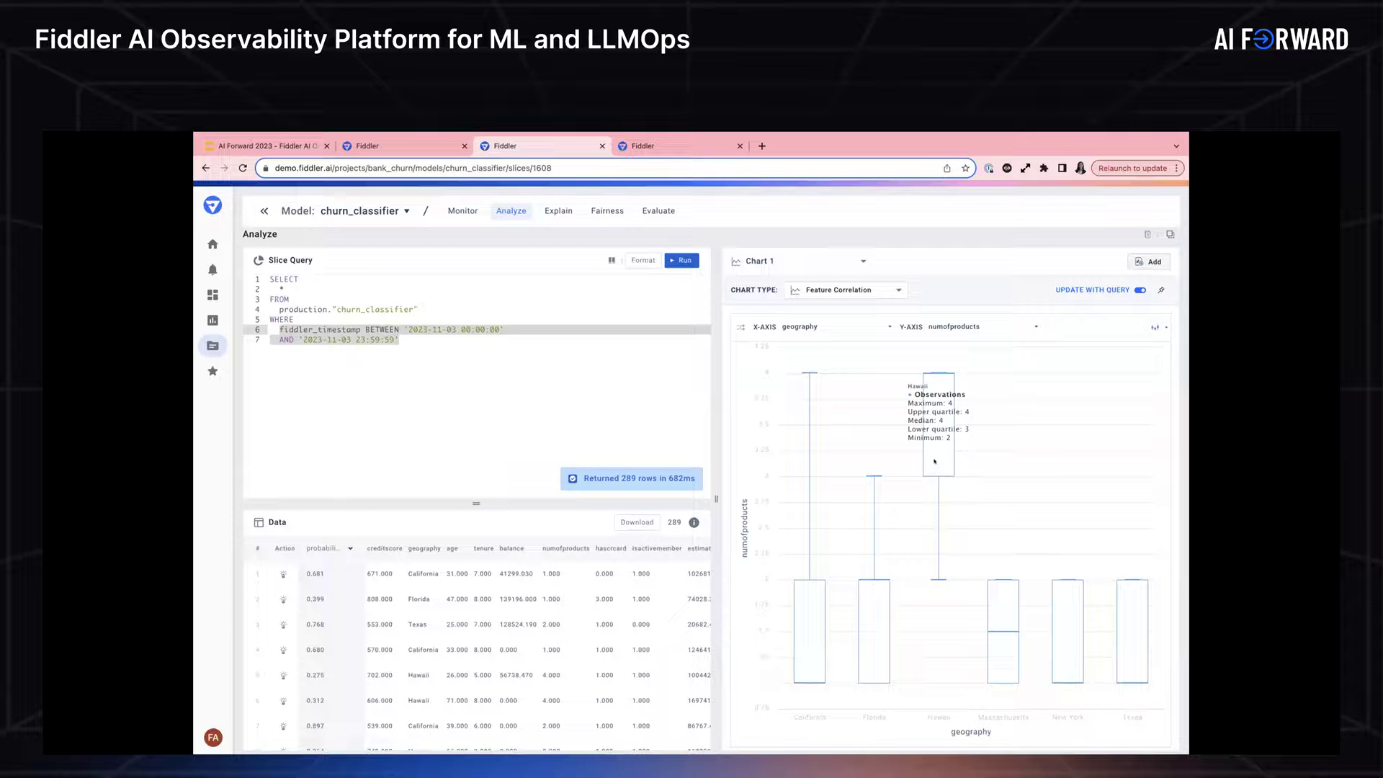
- Add AND geography ='Hawaii' to the slice query and rerun it, returning 80 rows
left_click(434, 341)
key("Return")
type("AND geography ")
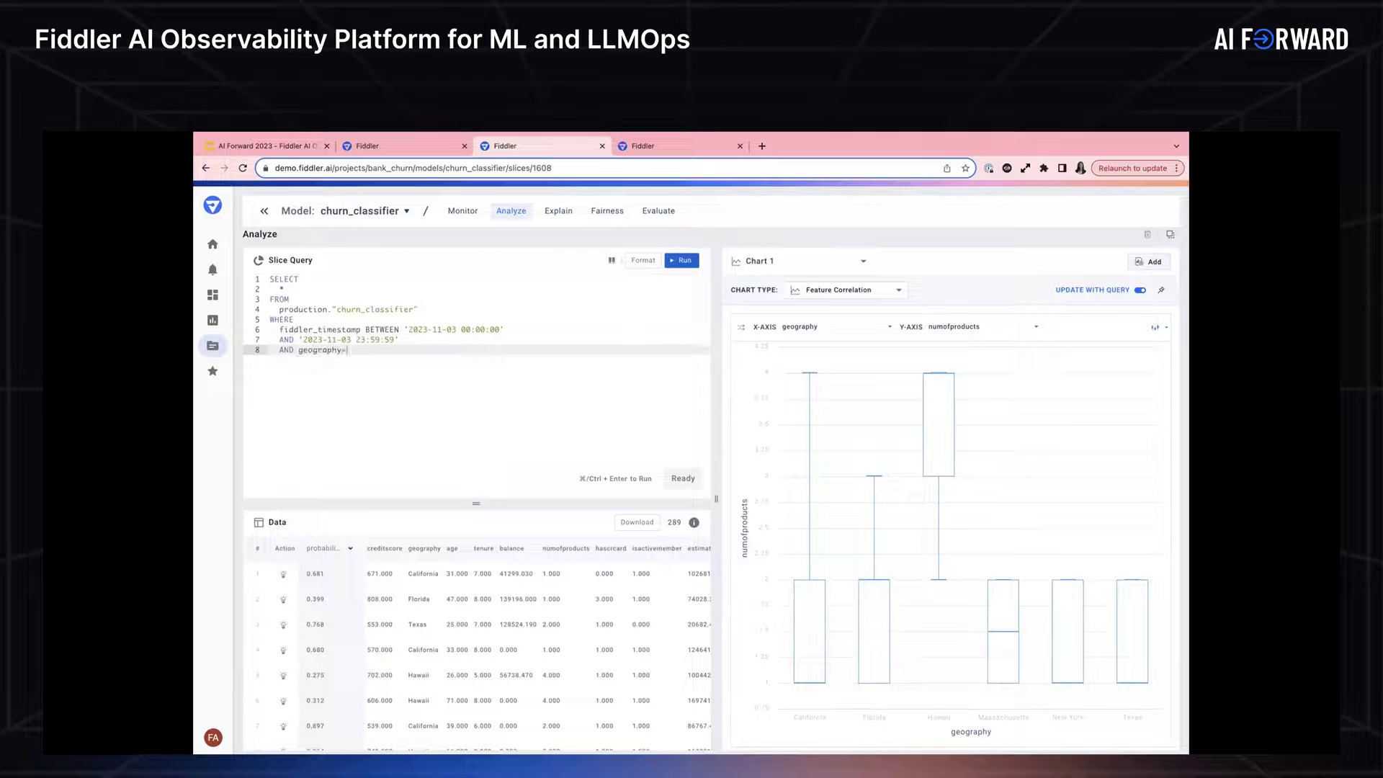
type("='Hawaii")
left_click(682, 261)
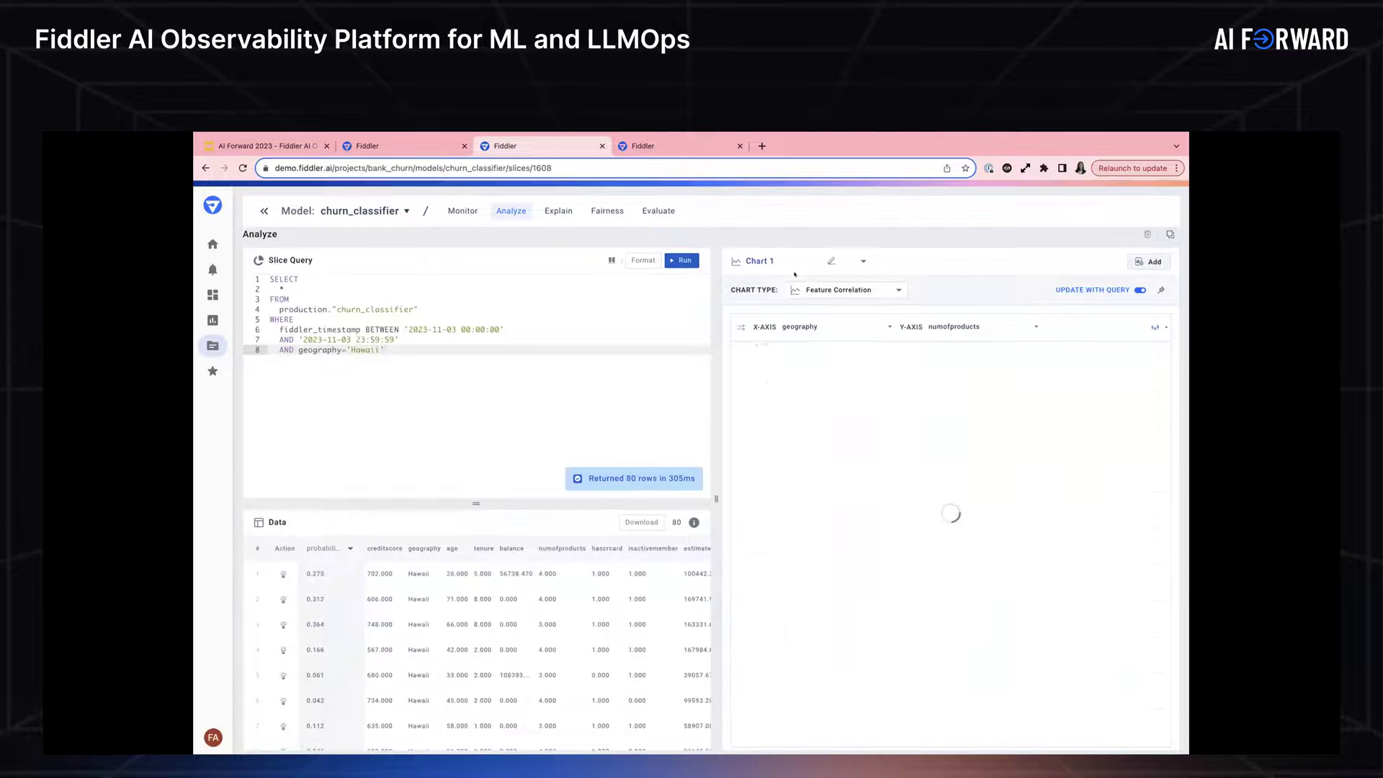
- Switch Chart 1 to Slice Evaluation for the 80 Hawaii rows: recall 0.09, 75.0% false negatives
left_click(821, 289)
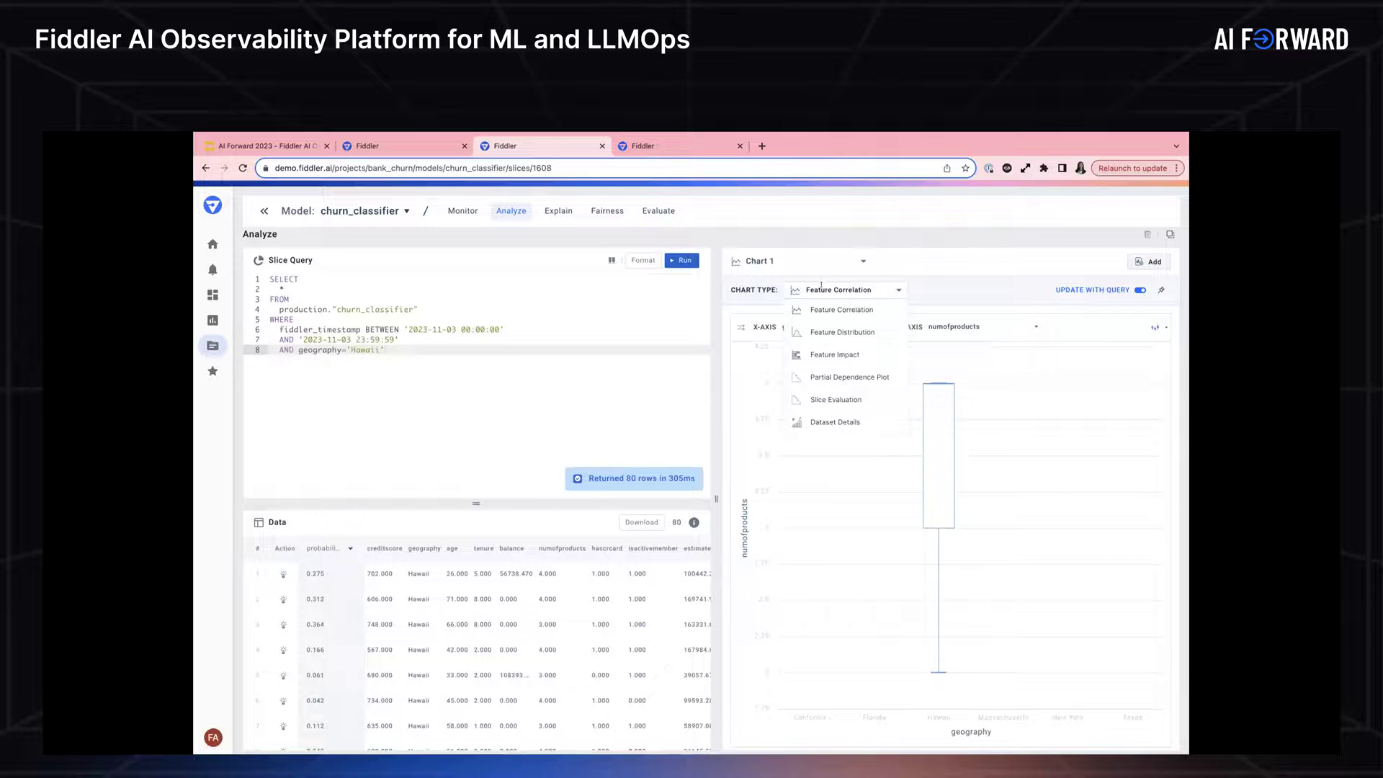
left_click(840, 398)
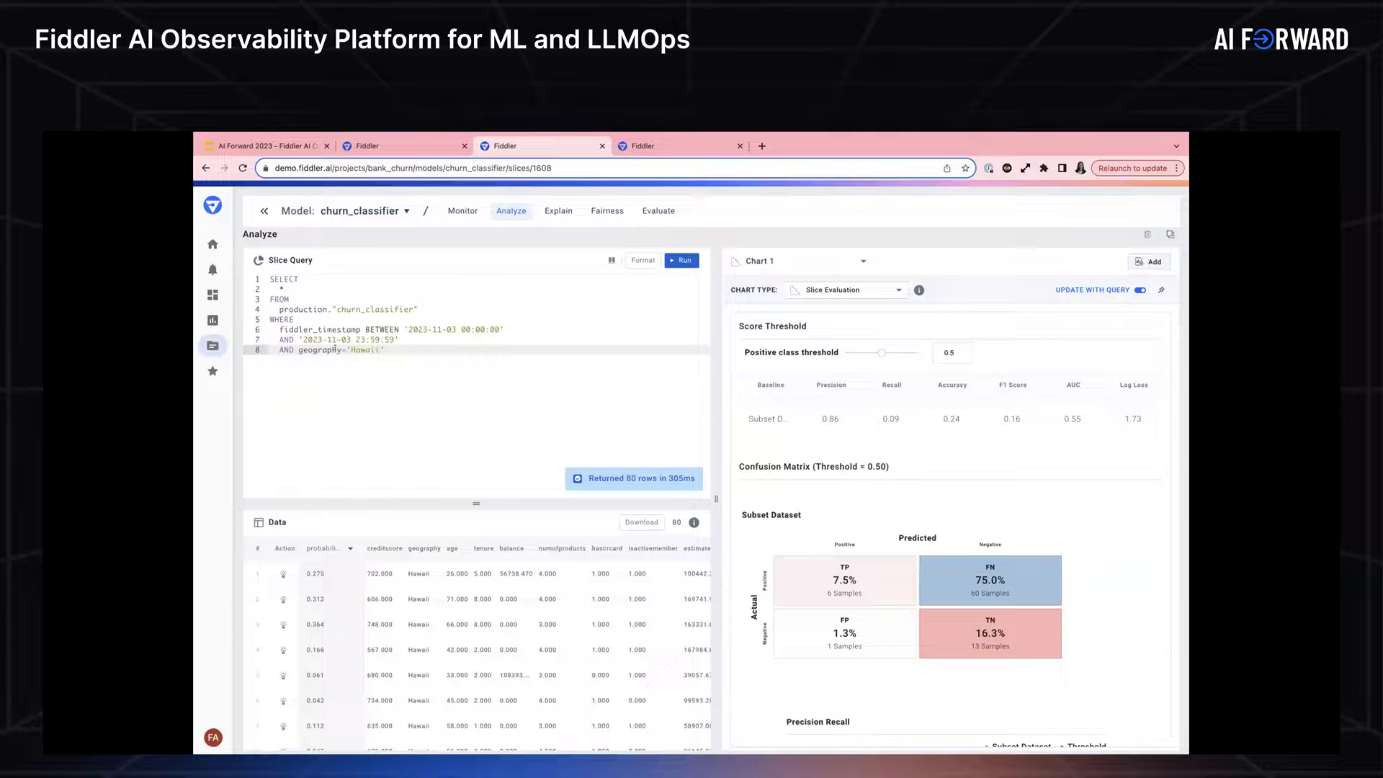
- Run the query with geography!='Hawaii' (209 rows, recall 0.79), then rerun the Hawaii-only filter
type("!")
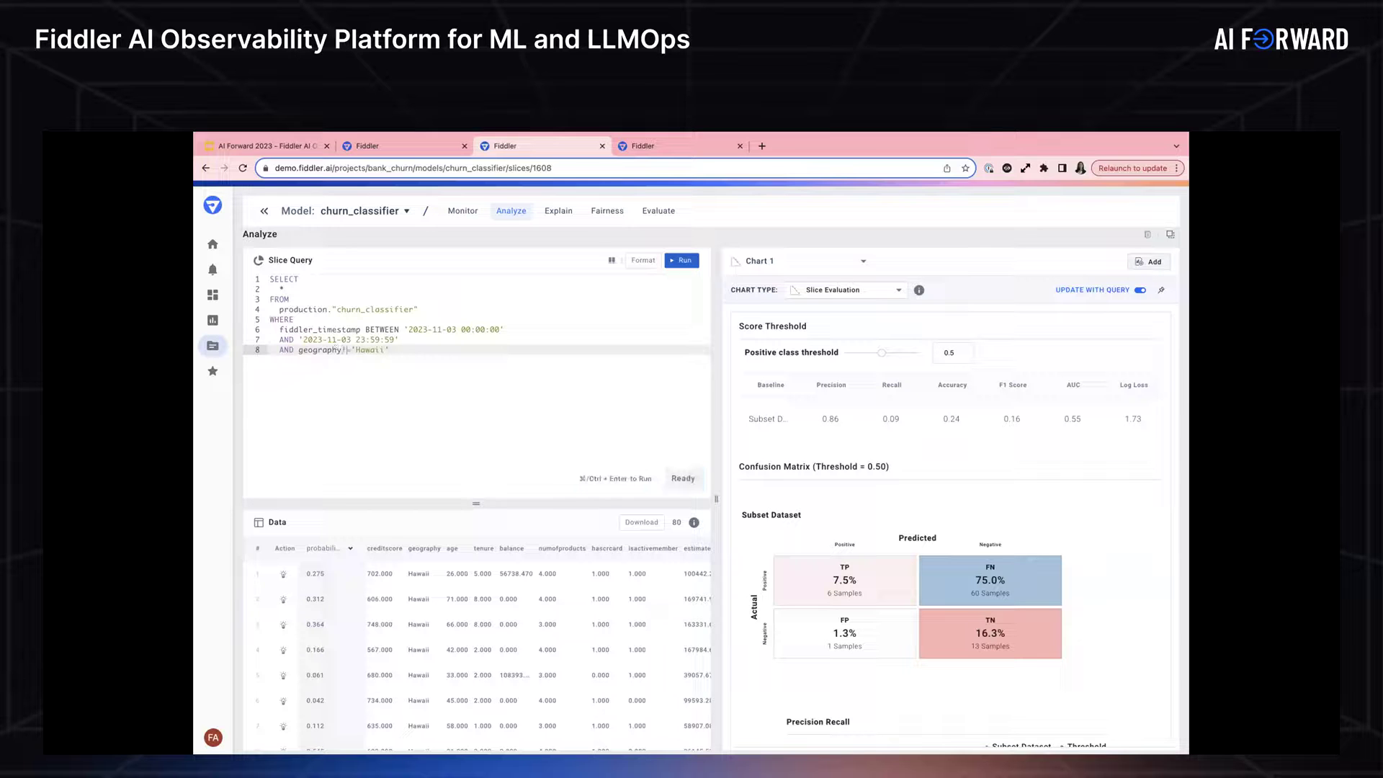
left_click(680, 261)
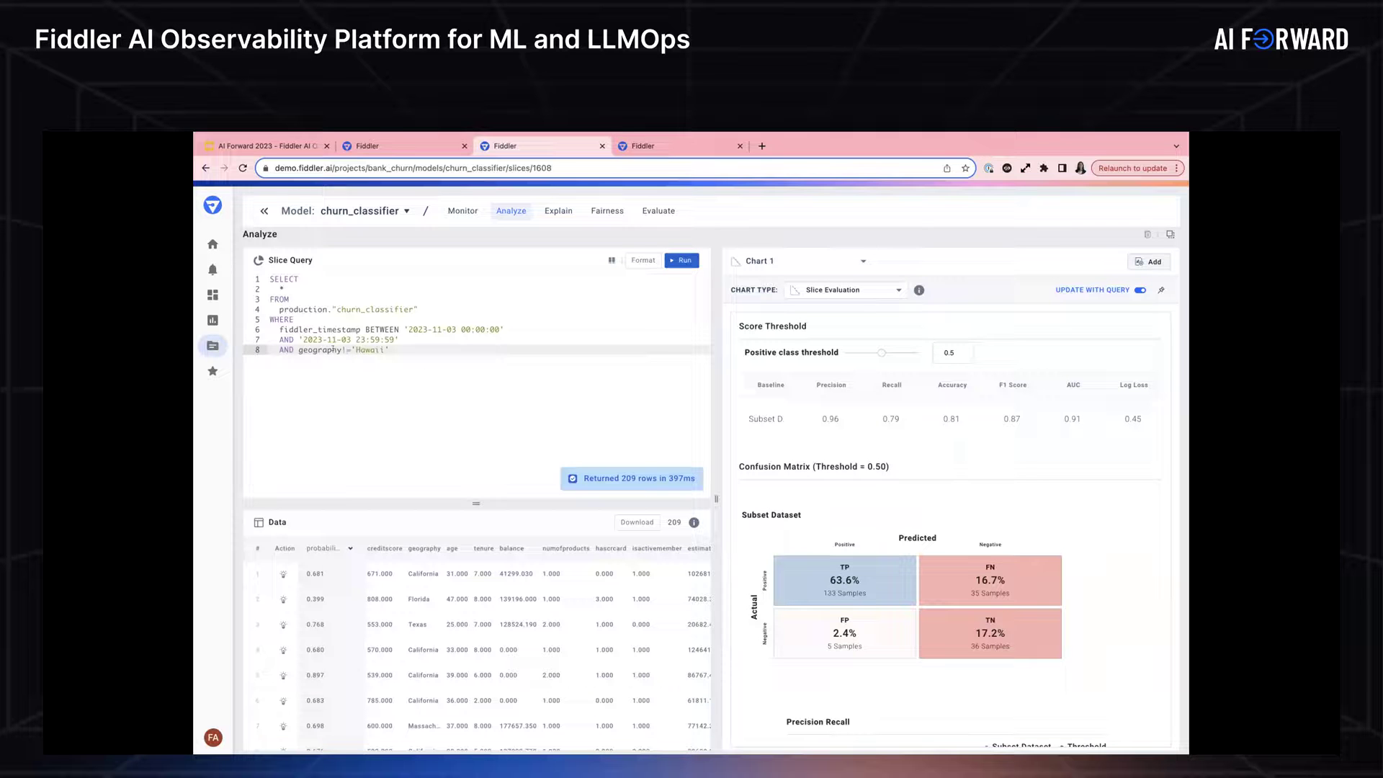
key("BackSpace")
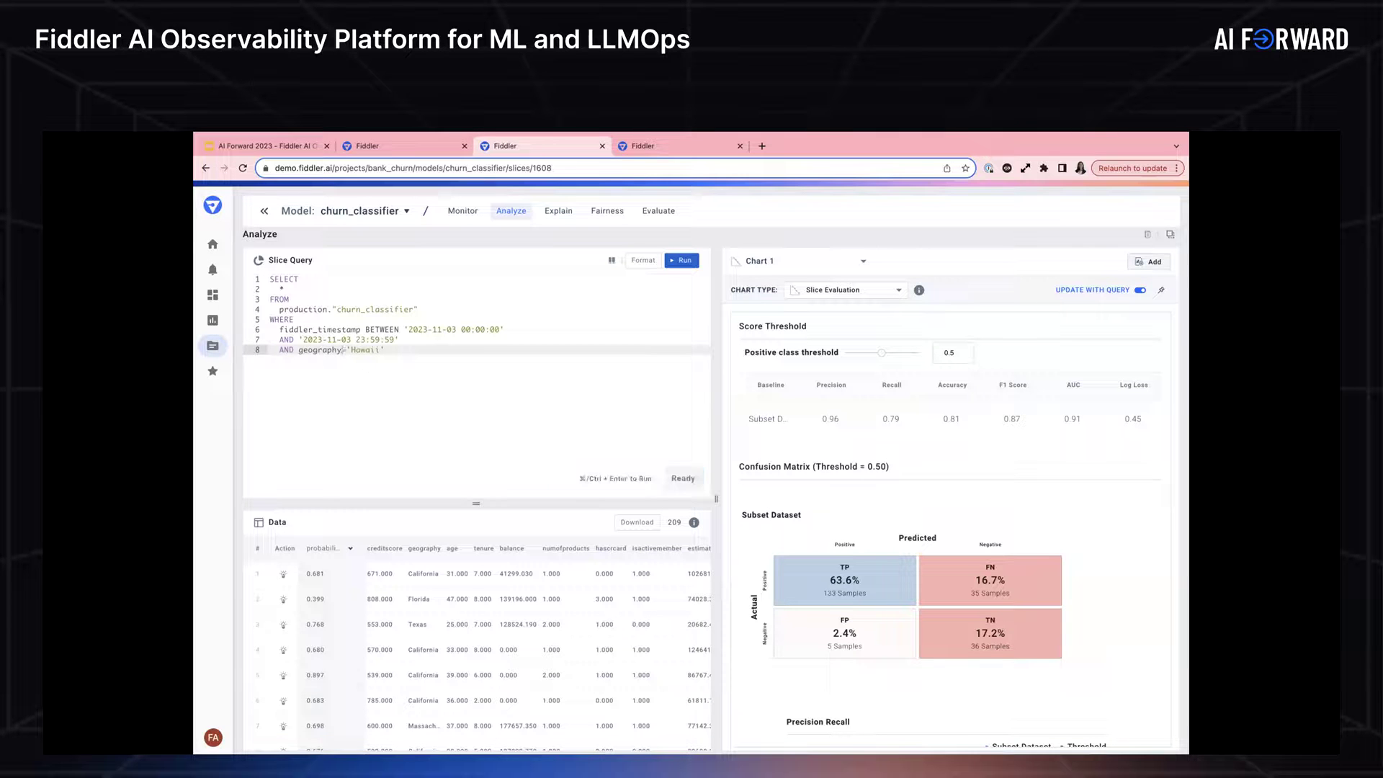
key("ctrl+Return")
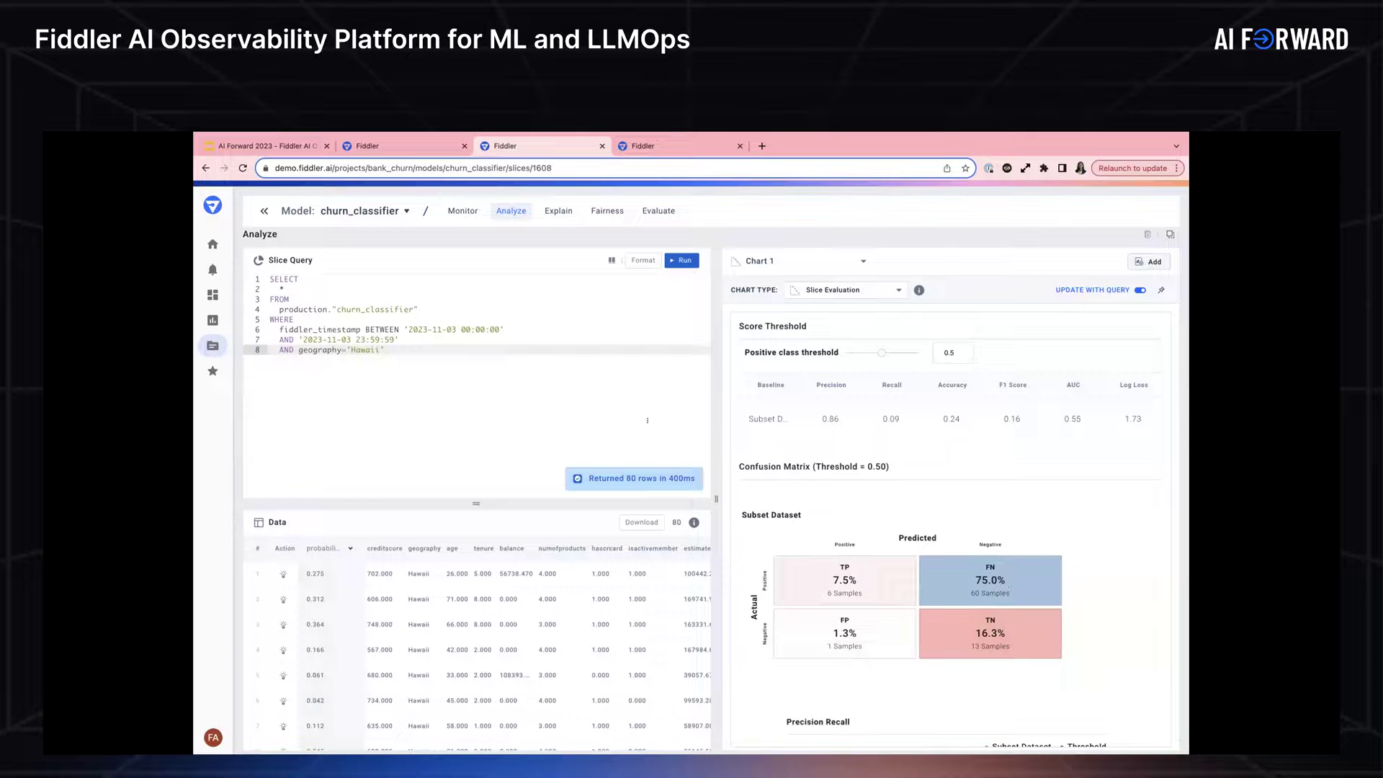
- Add AND churn='yes' AND probability_churn < 0.5 to the Hawaii query and run it, leaving 60 false-negative rows
key("Return")
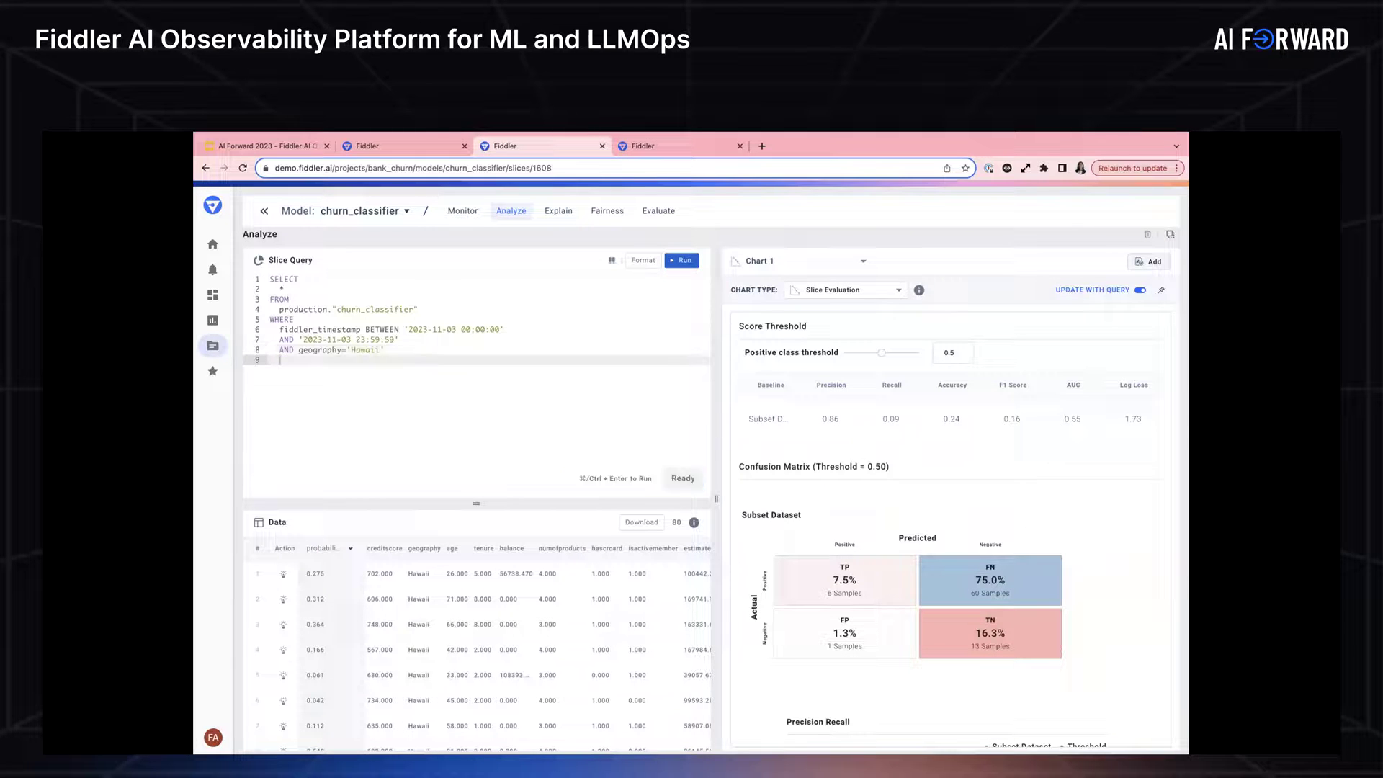
type("AND churn='yes' AND probability_churn")
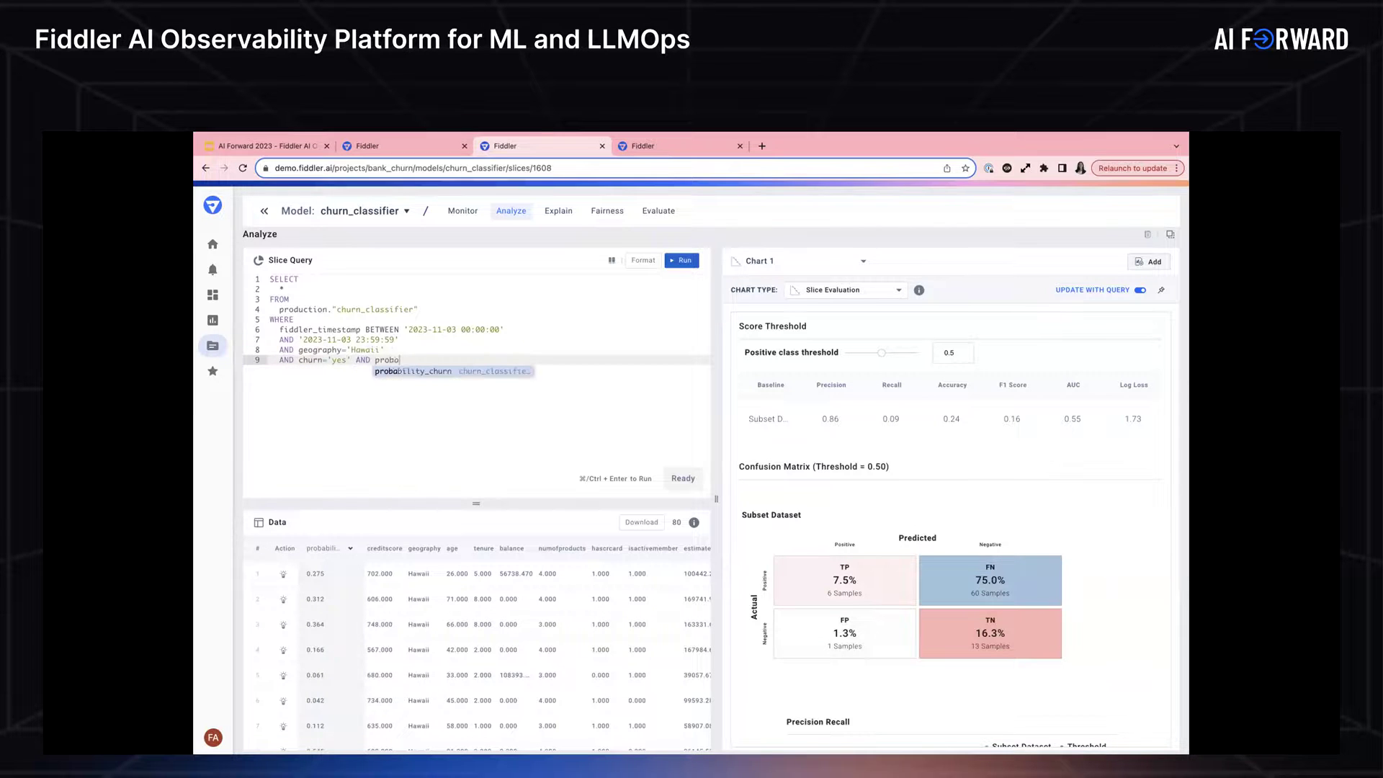
type(" < 0.5")
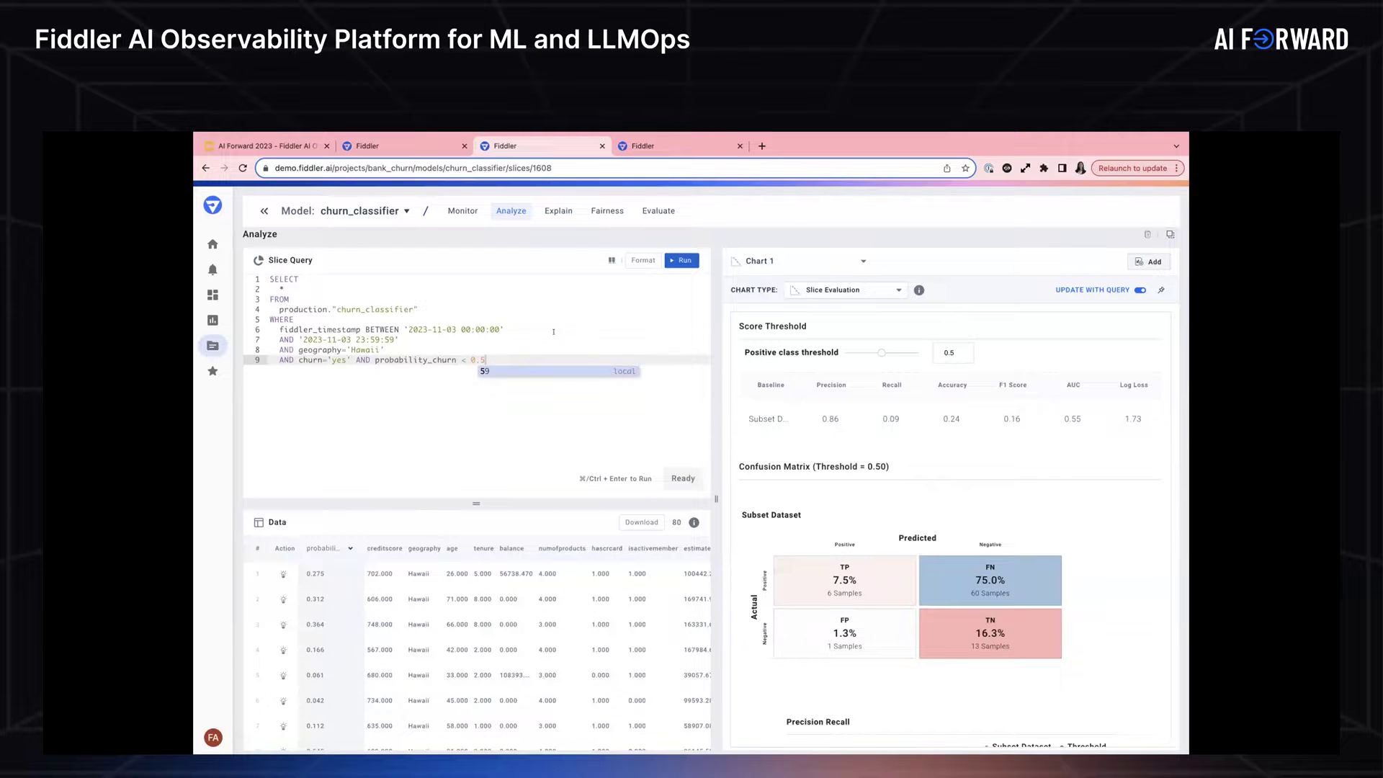
left_click(554, 335)
left_click(681, 260)
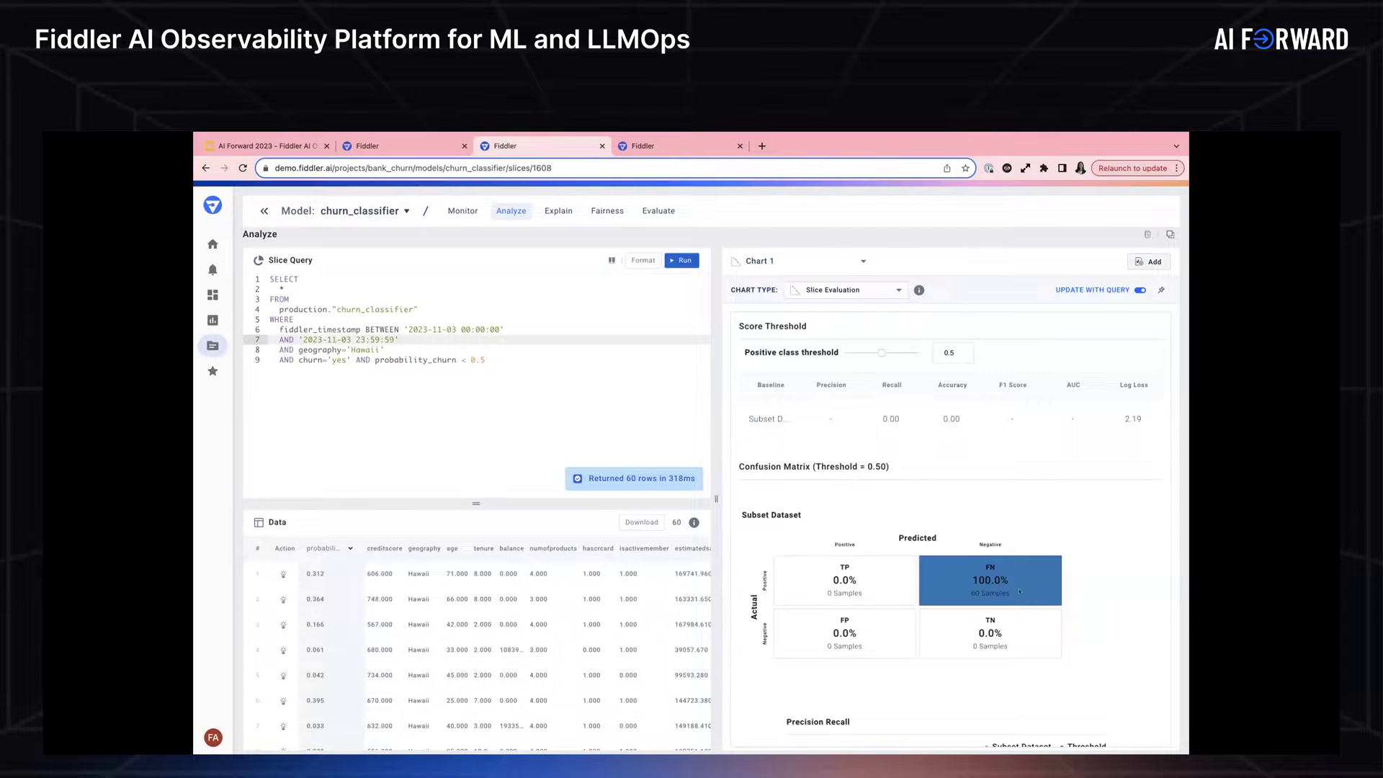
left_click(521, 357)
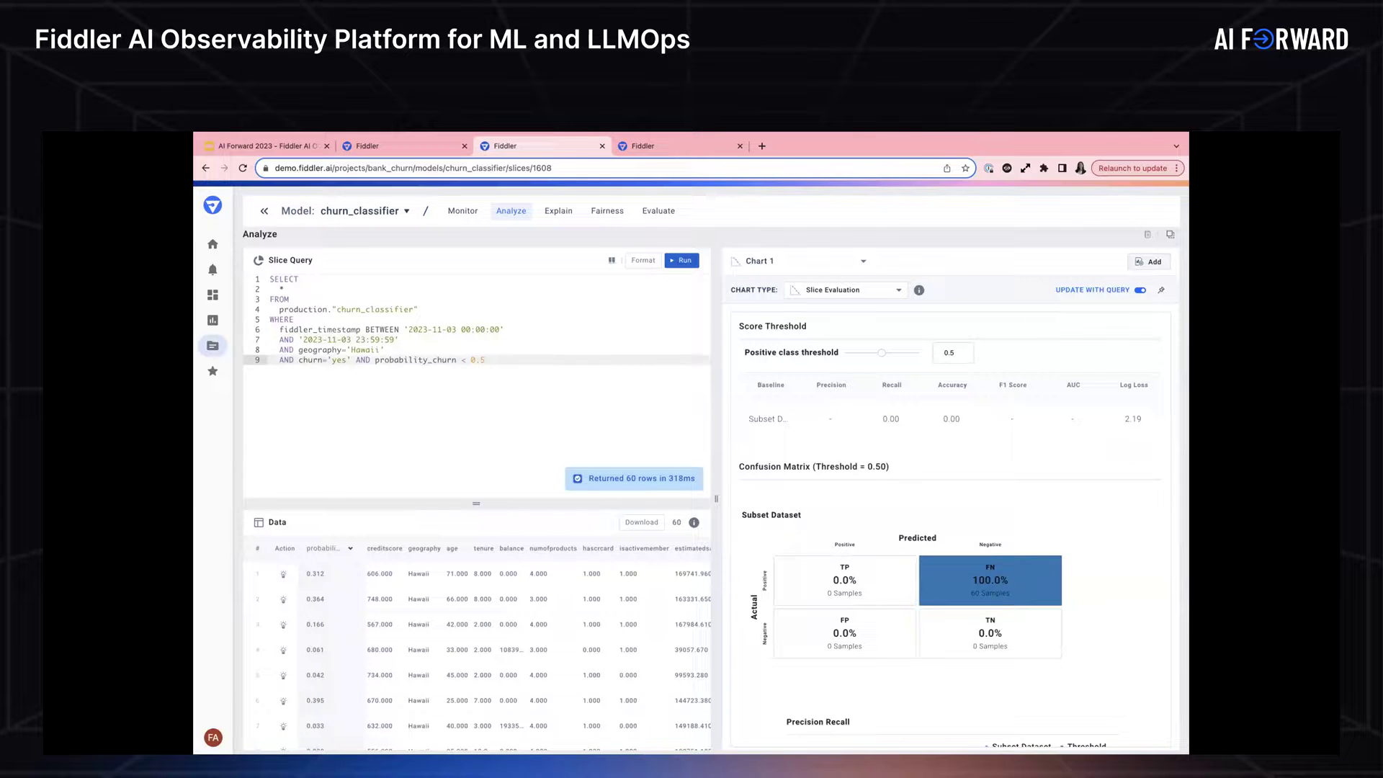
- Append ORDER BY probability_churn asc and rerun, listing the 60 rows from churn probability 0.012
key("Return")
type("ORDER BY")
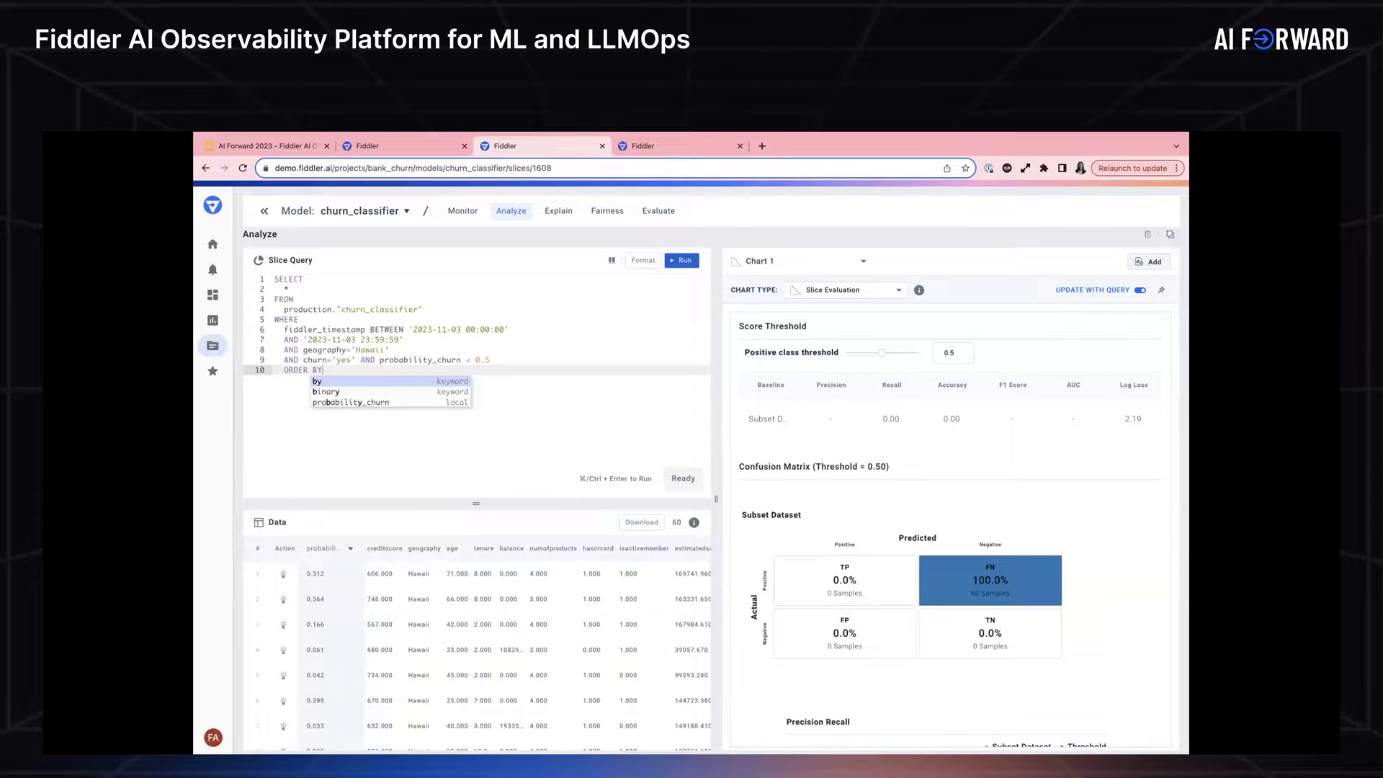
type(" probability_churn")
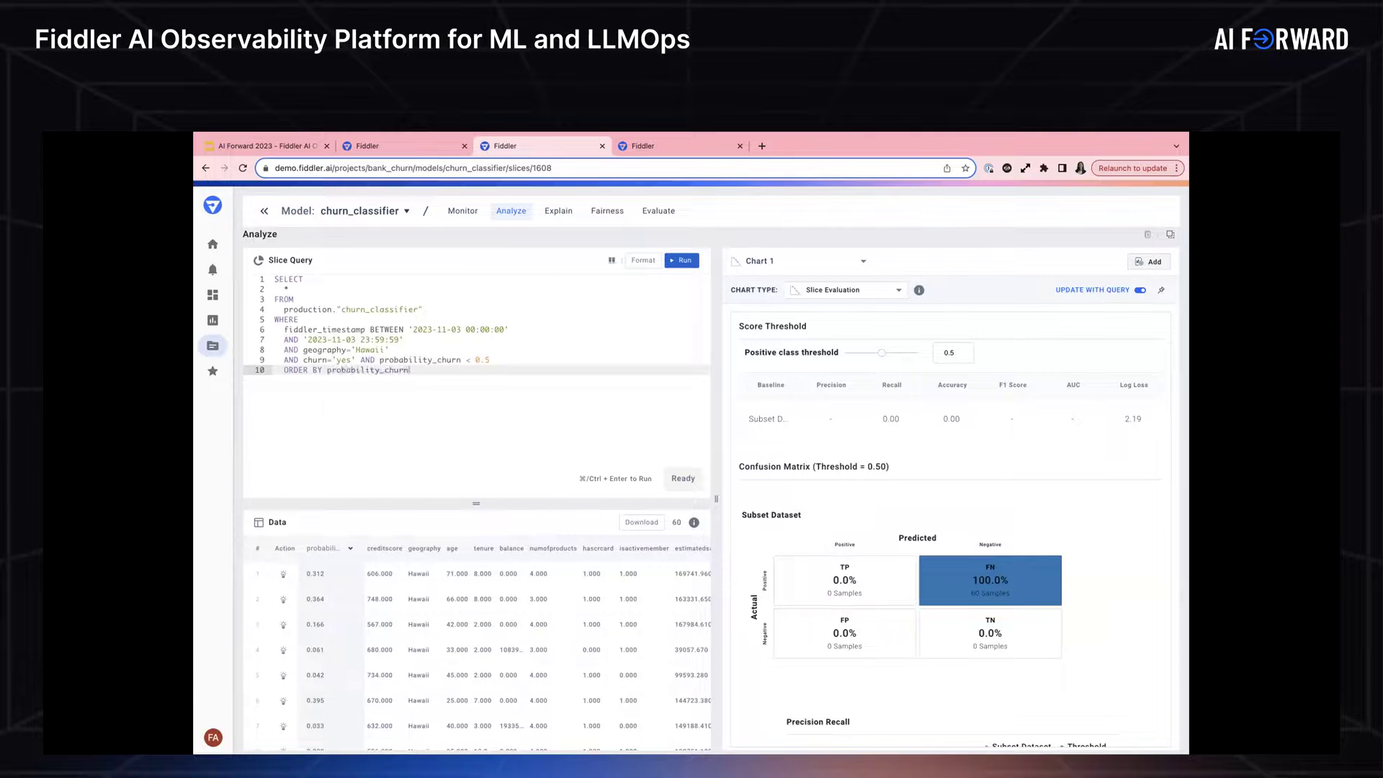
type(" asc")
left_click(685, 260)
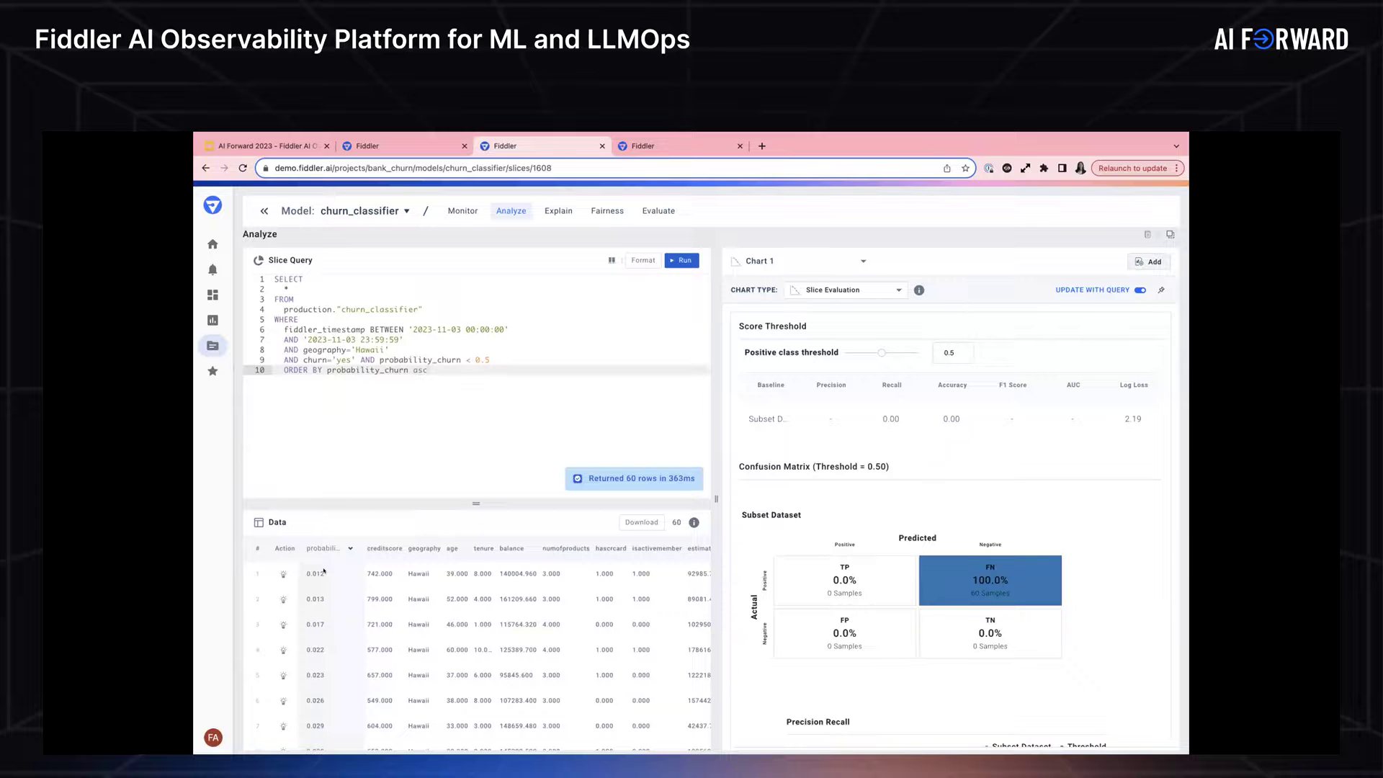
scroll(549, 579, "right", 10)
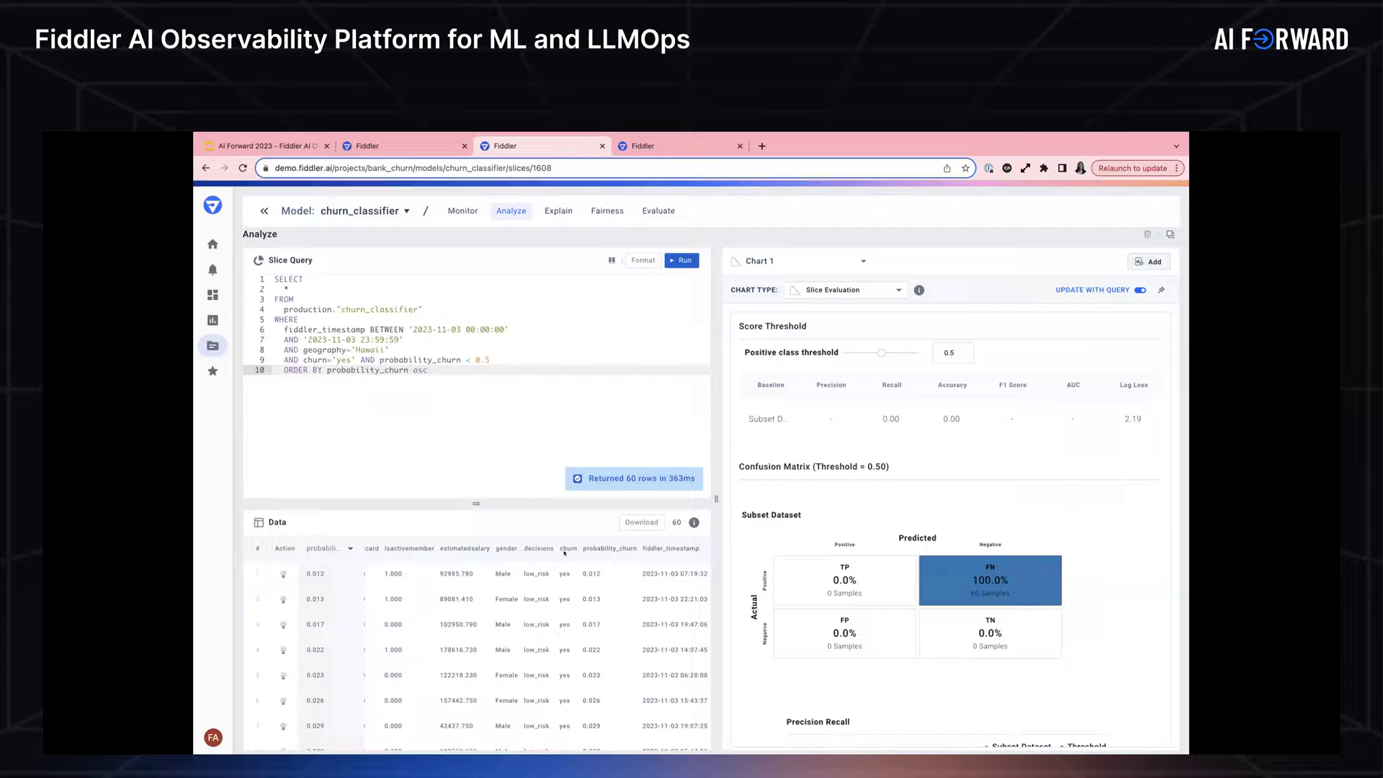
scroll(531, 573, "left", 10)
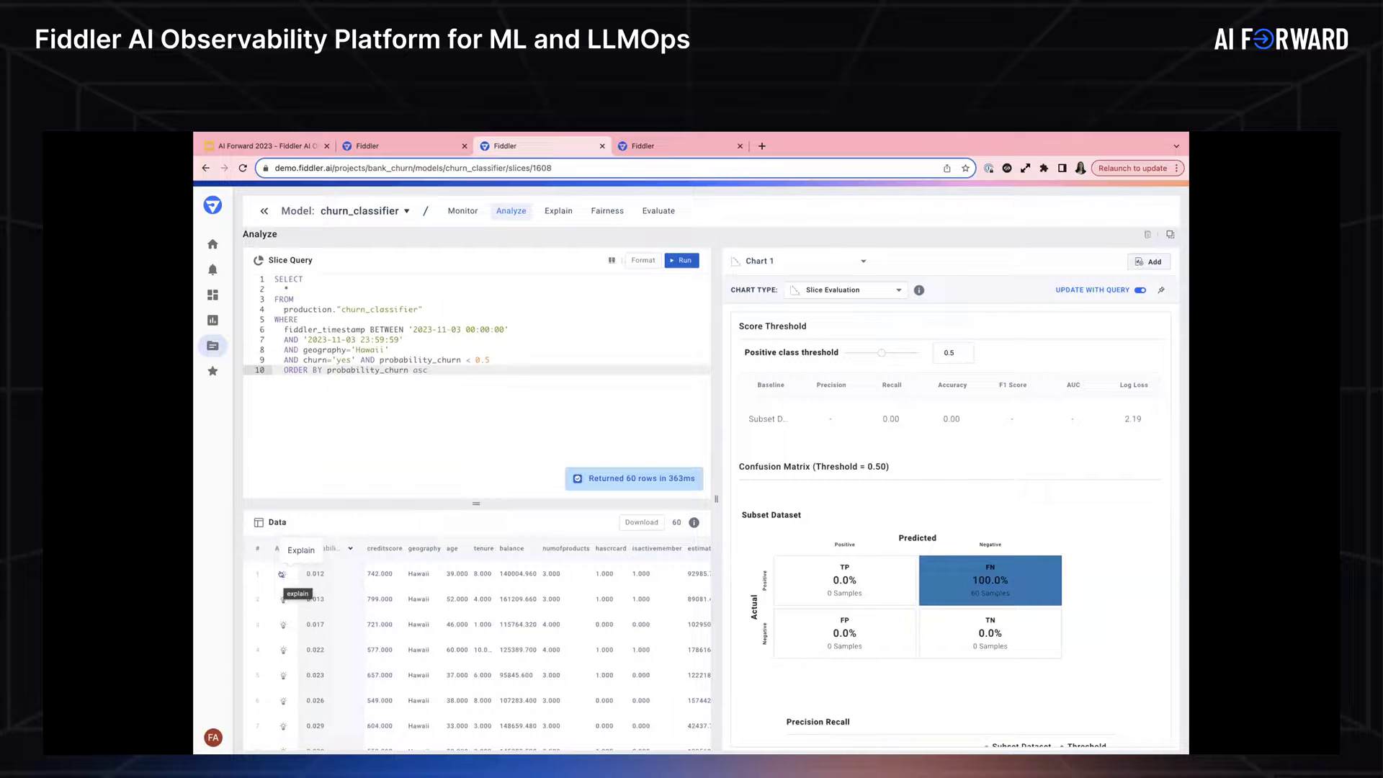
- Open the Fiddler SHAP feature attribution explanation for the customer predicted at 0.029 churn
left_click(282, 574)
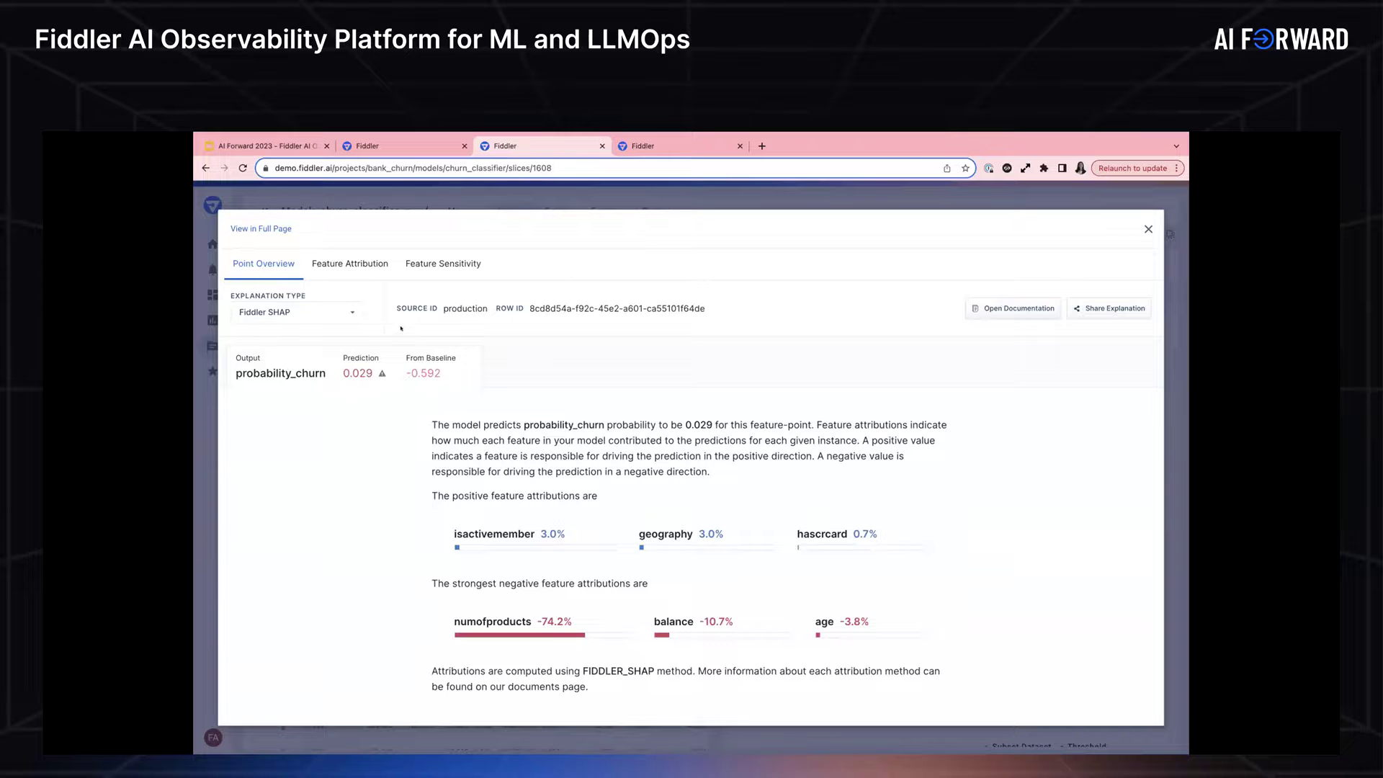
left_click(339, 312)
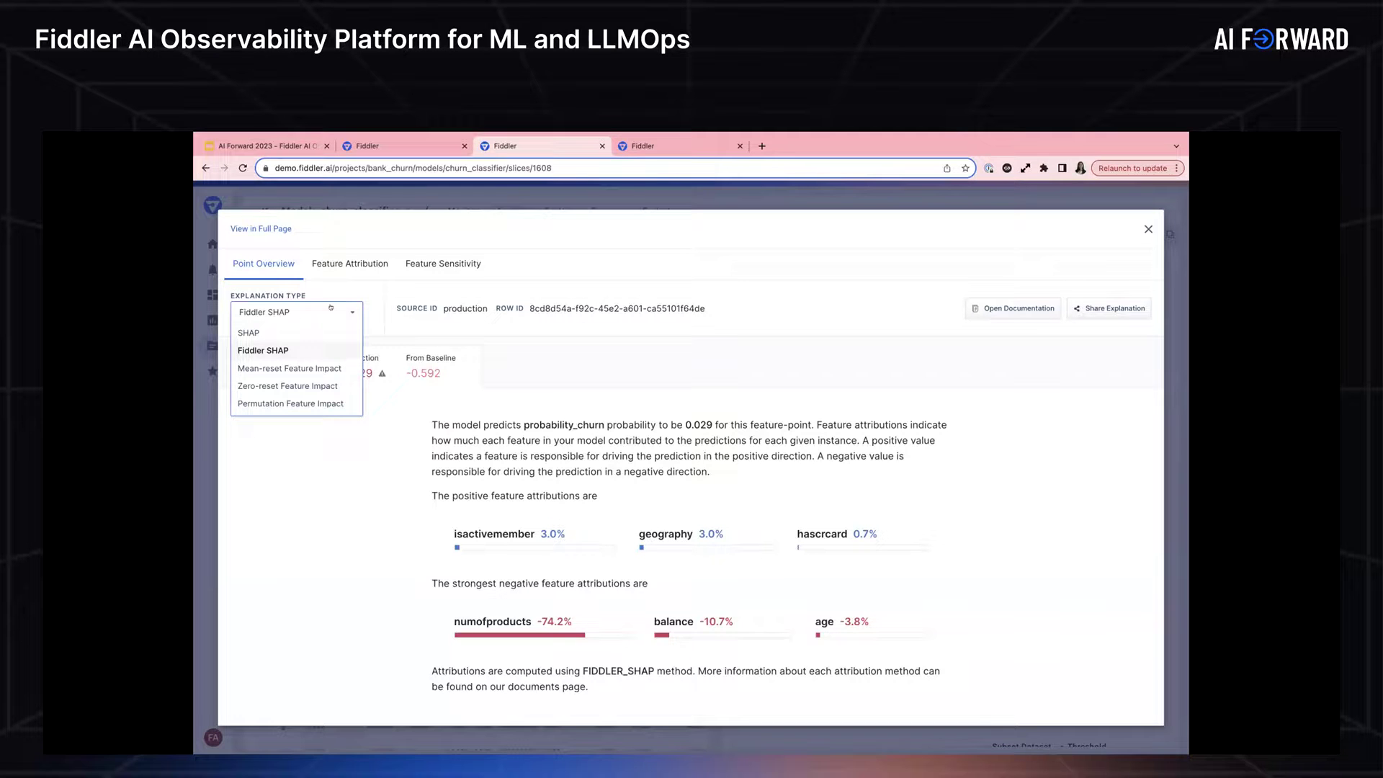
left_click(372, 280)
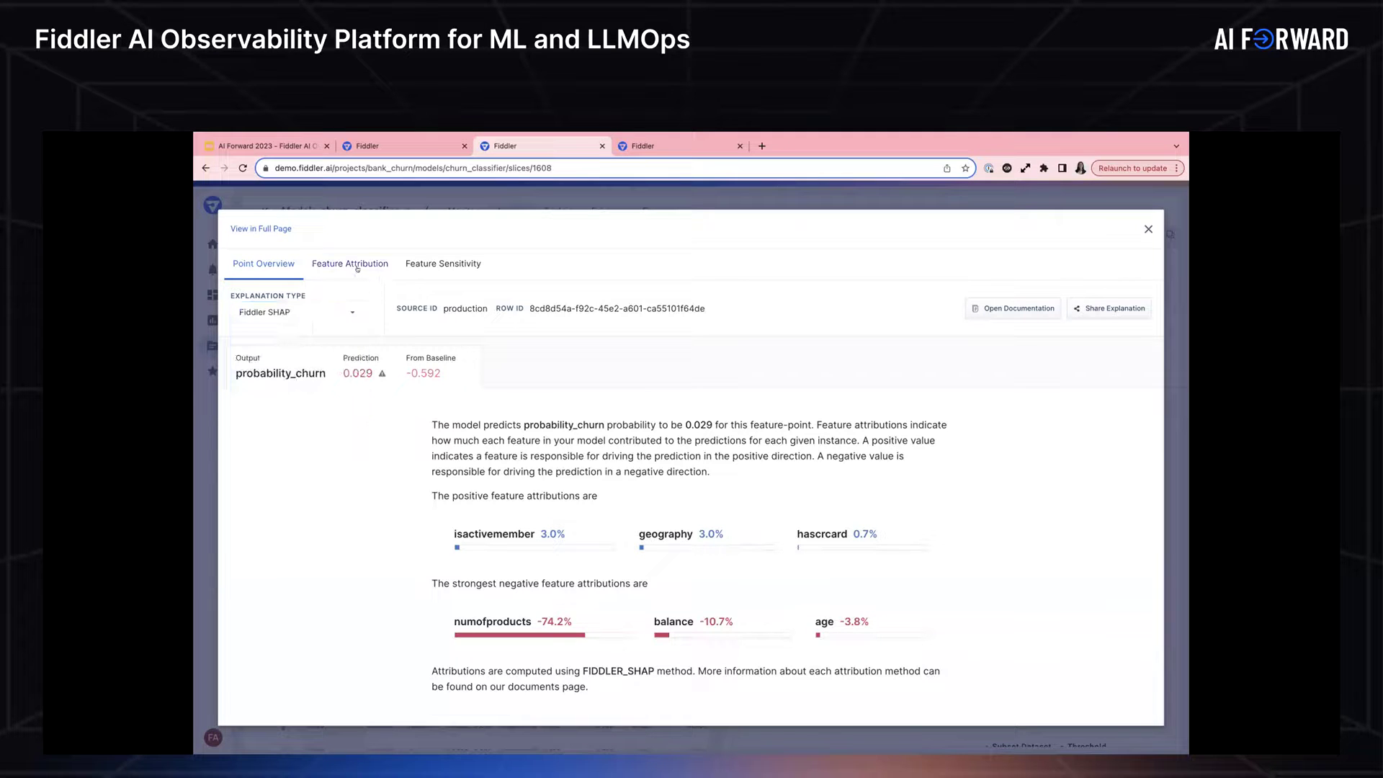
left_click(358, 268)
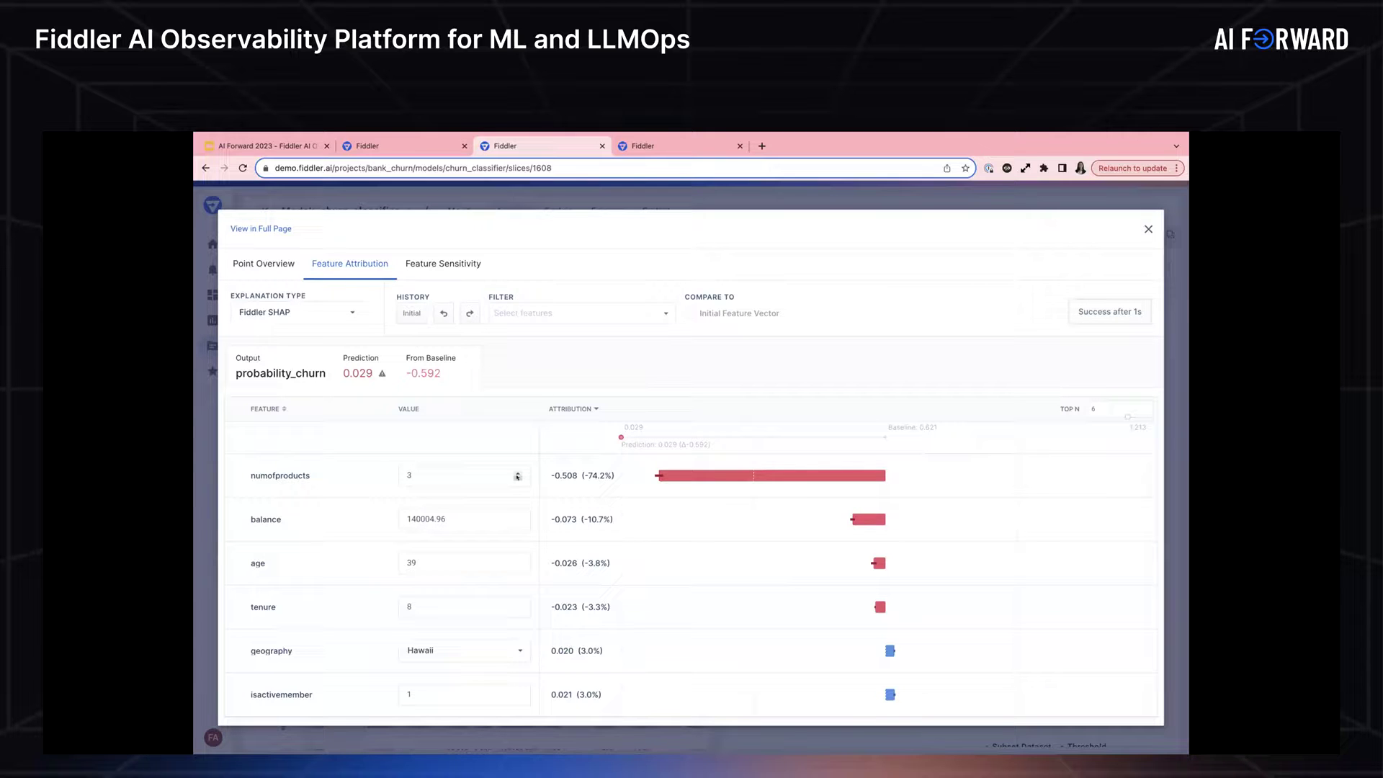
- Set numofproducts to 2 and rerun the explanation, raising predicted churn to 0.760
left_click(518, 478)
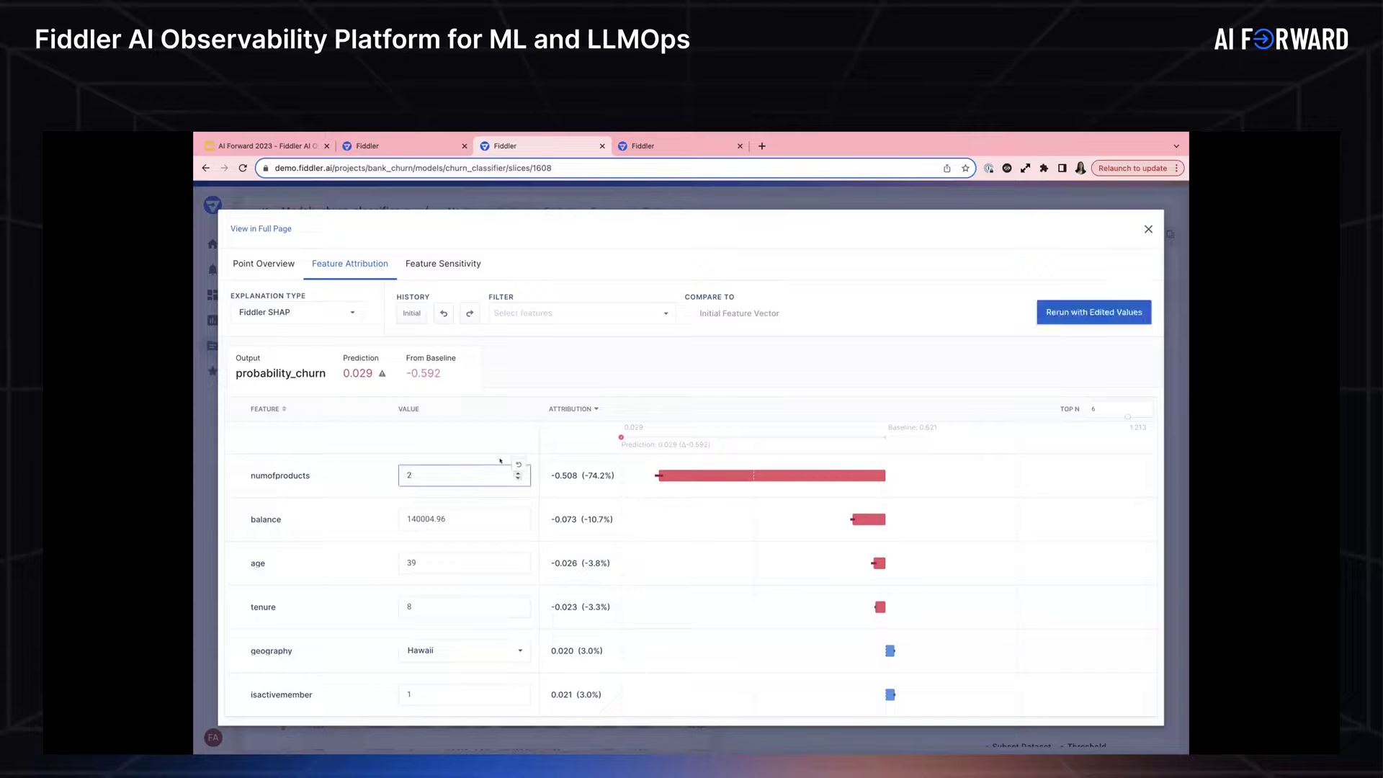
left_click(453, 431)
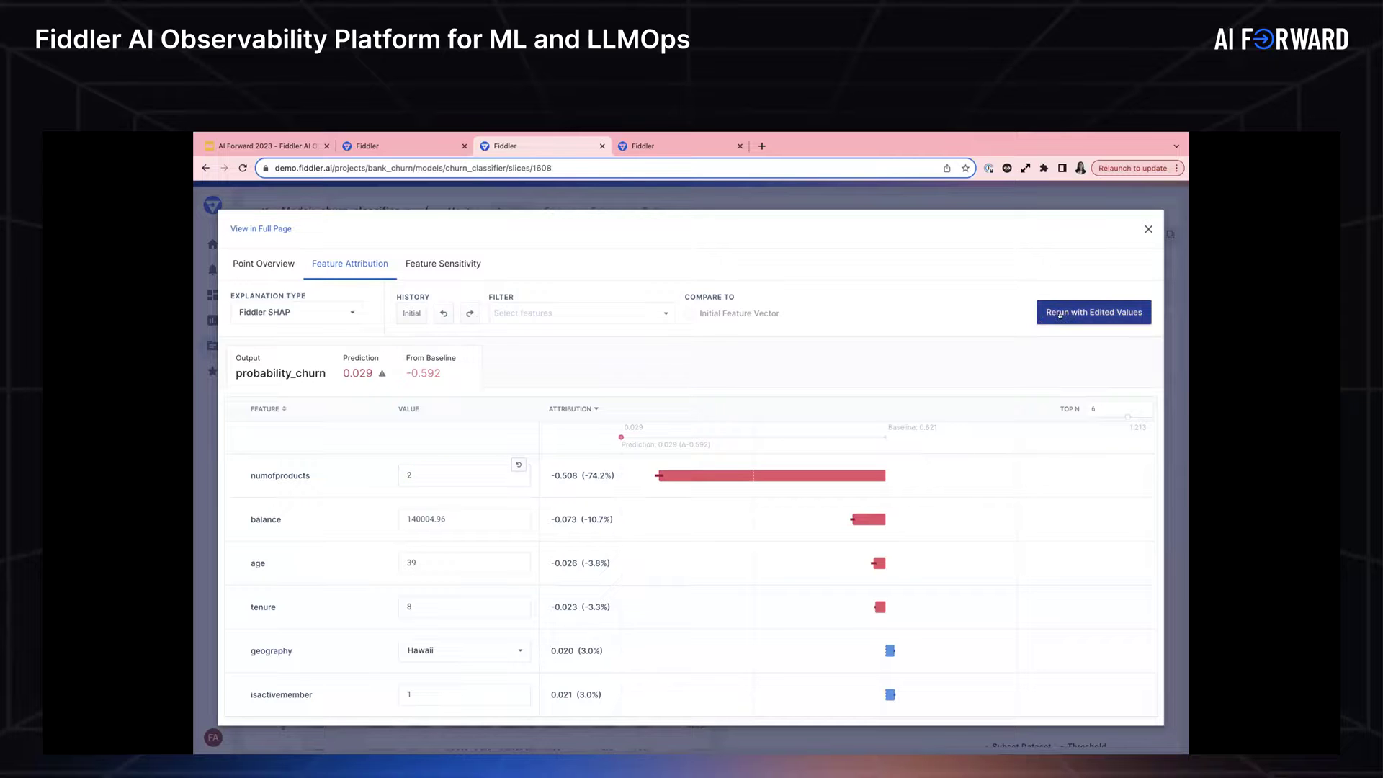
left_click(1060, 315)
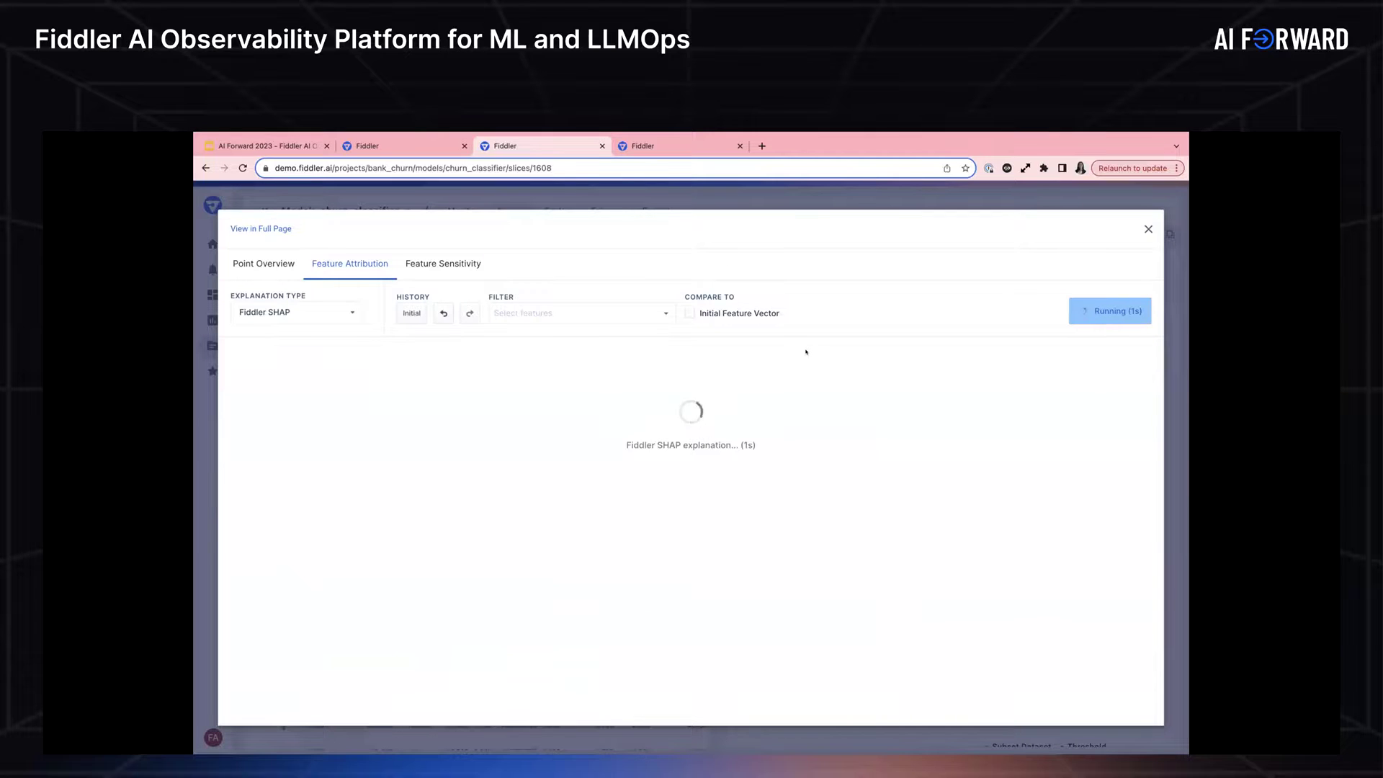
- Compare the new attributions against the initial feature vector, then close the explanation
left_click(691, 313)
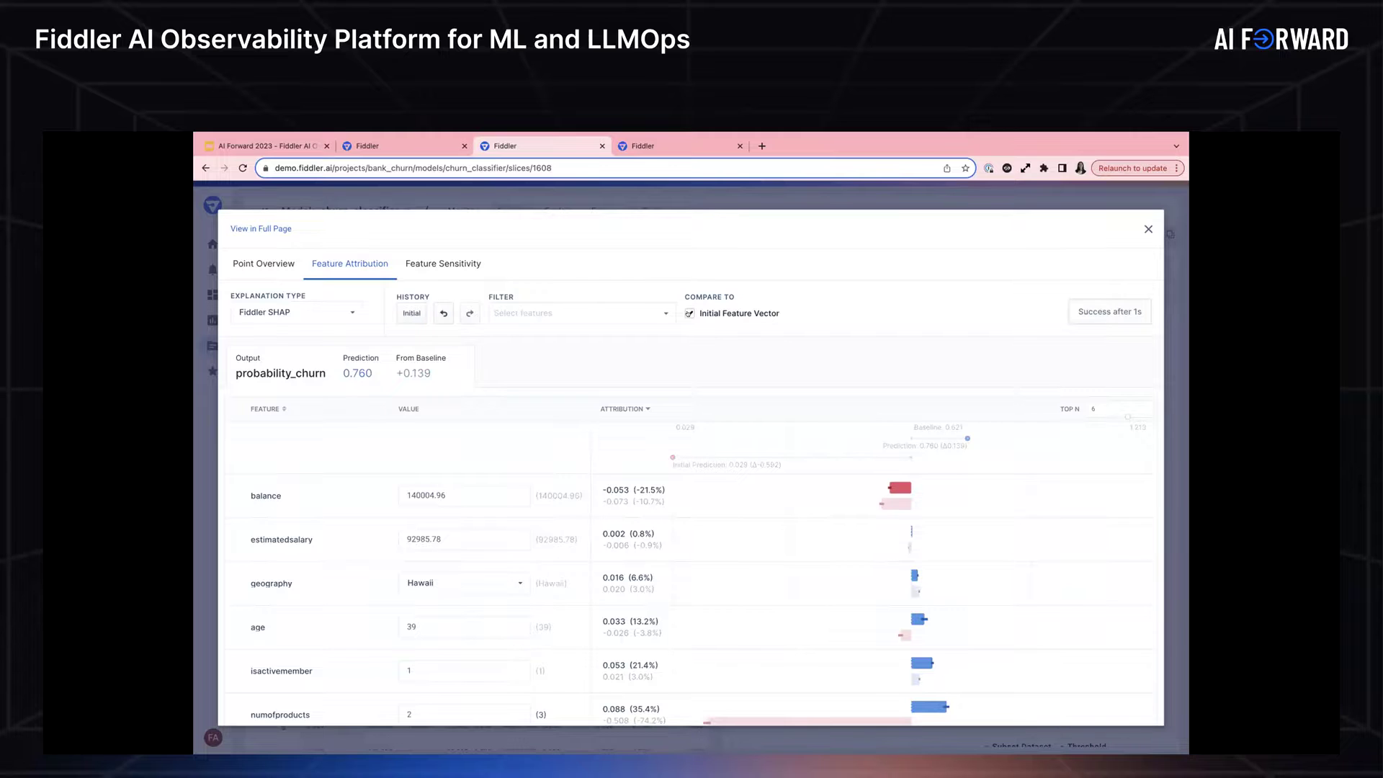
scroll(688, 407, "down", 1)
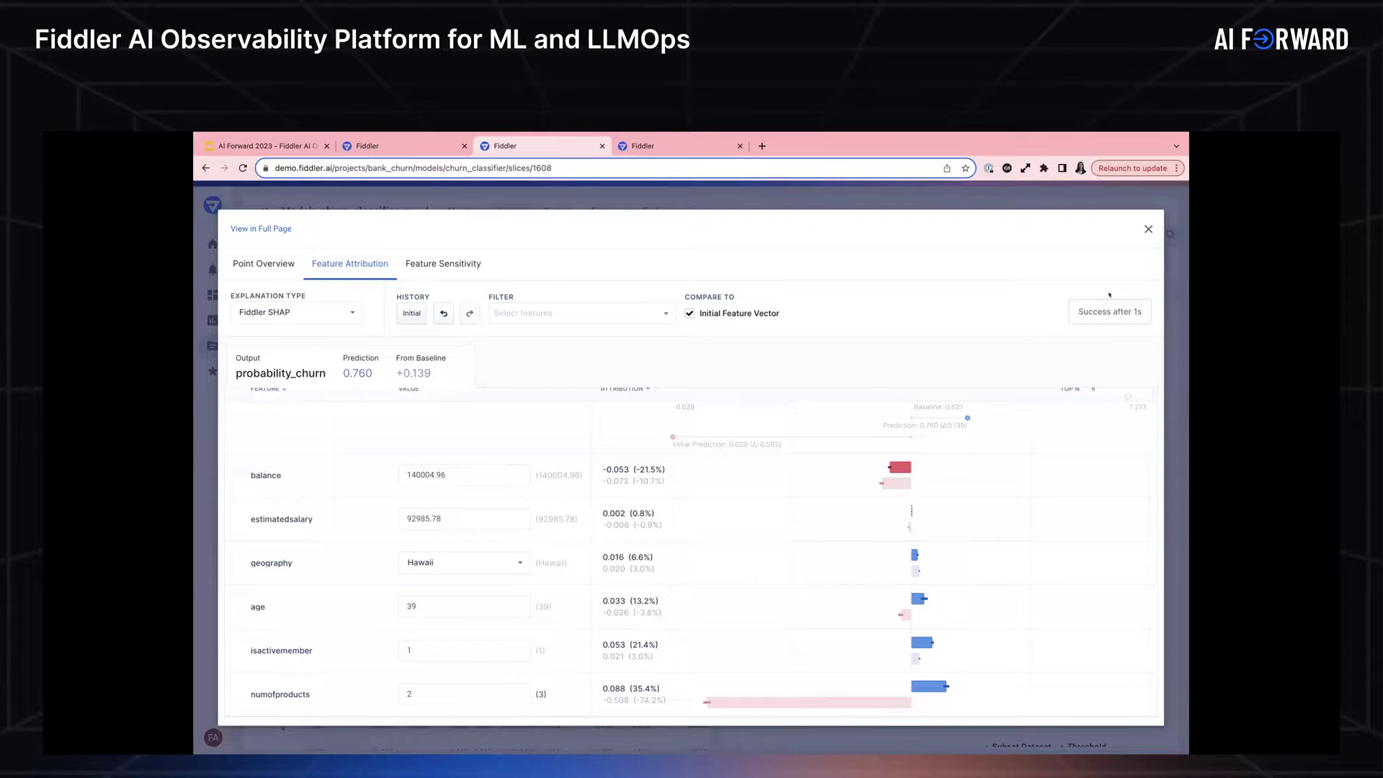
left_click(1148, 229)
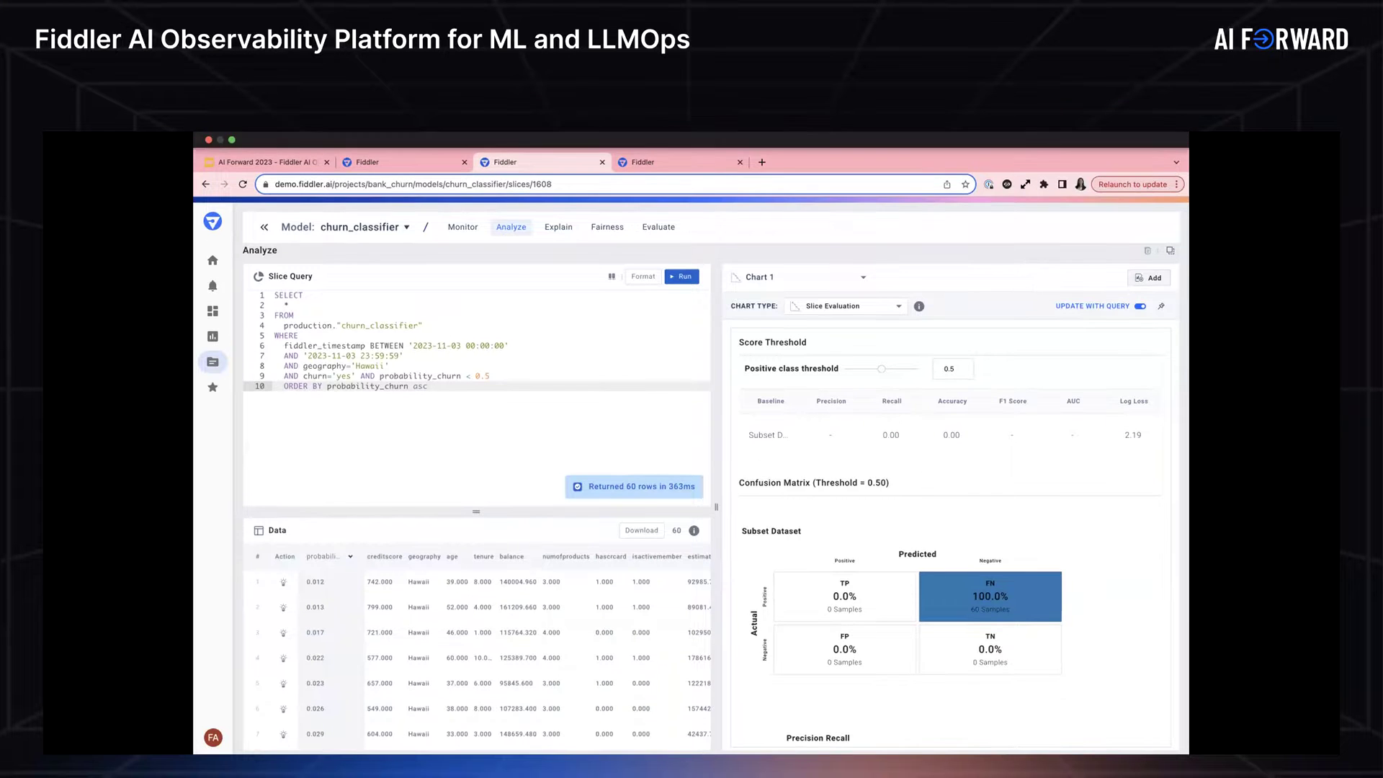
- Search the saved charts for 'rev' and open the Revenue Loss chart
left_click(649, 146)
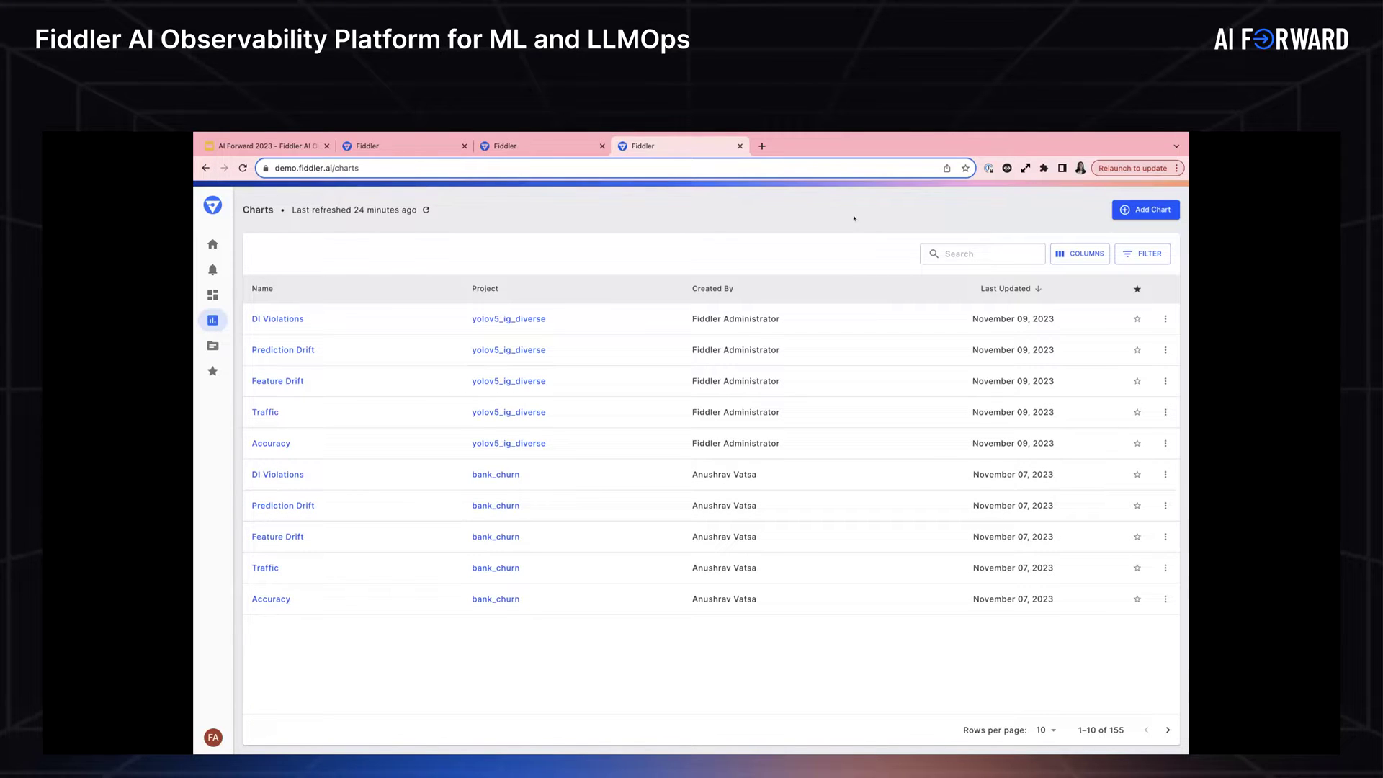
left_click(979, 254)
type("rev")
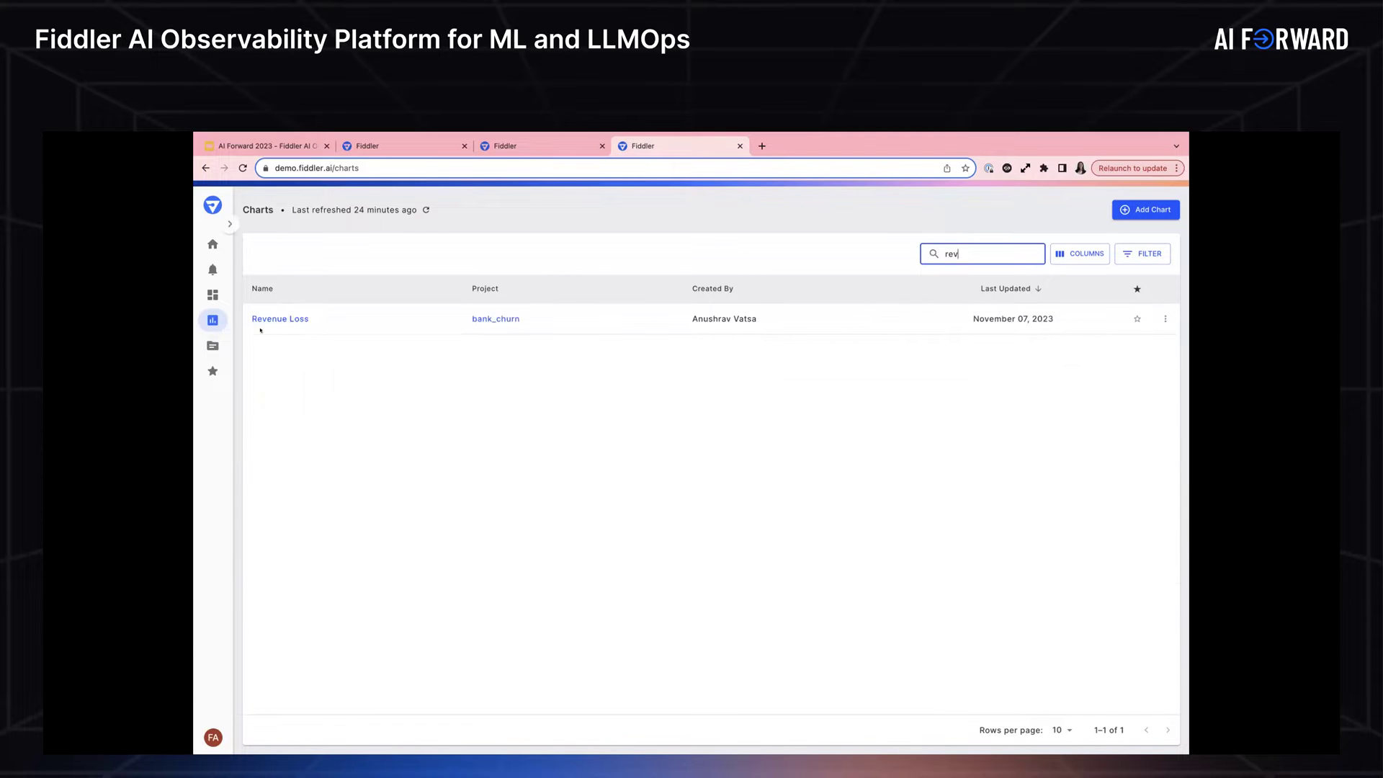
left_click(274, 318)
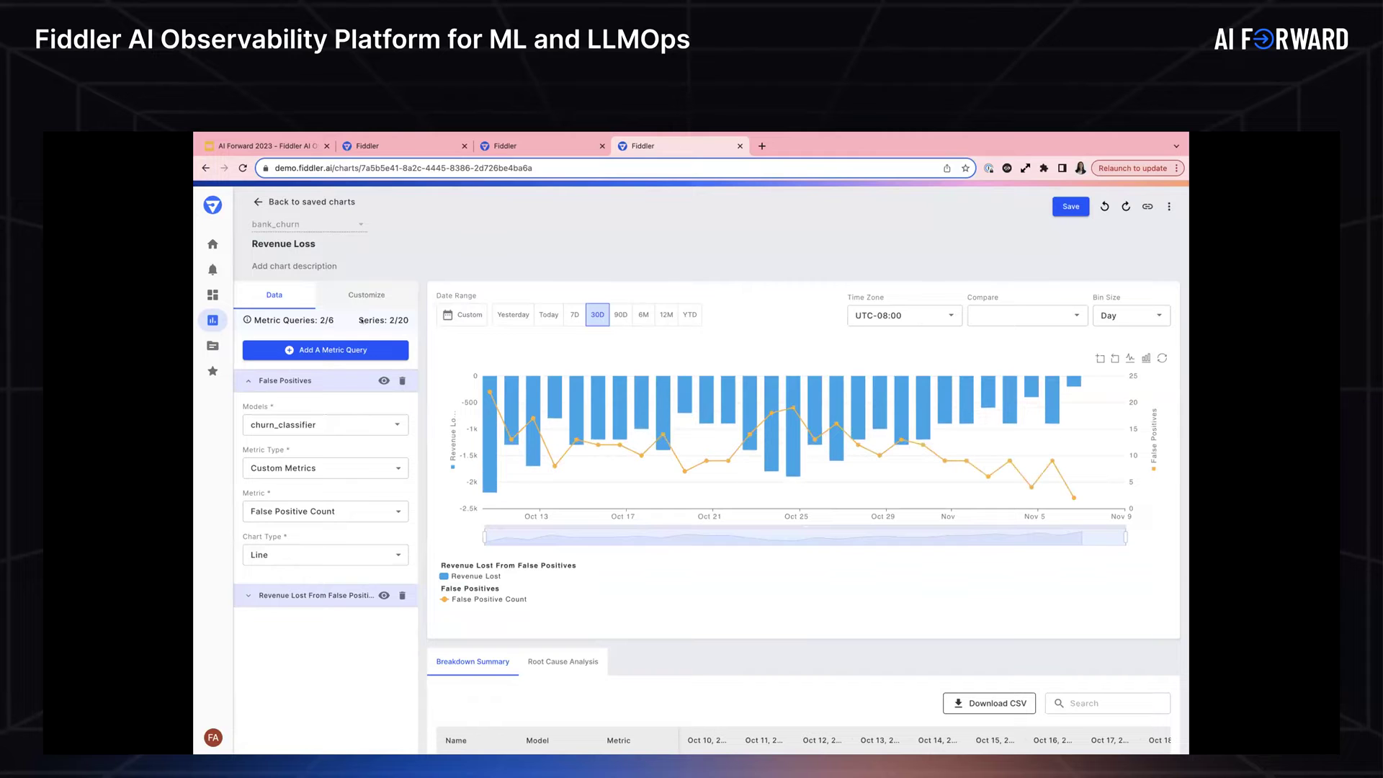
- Check the False Positives metric type options, keeping Custom Metrics
scroll(300, 407, "down", 1)
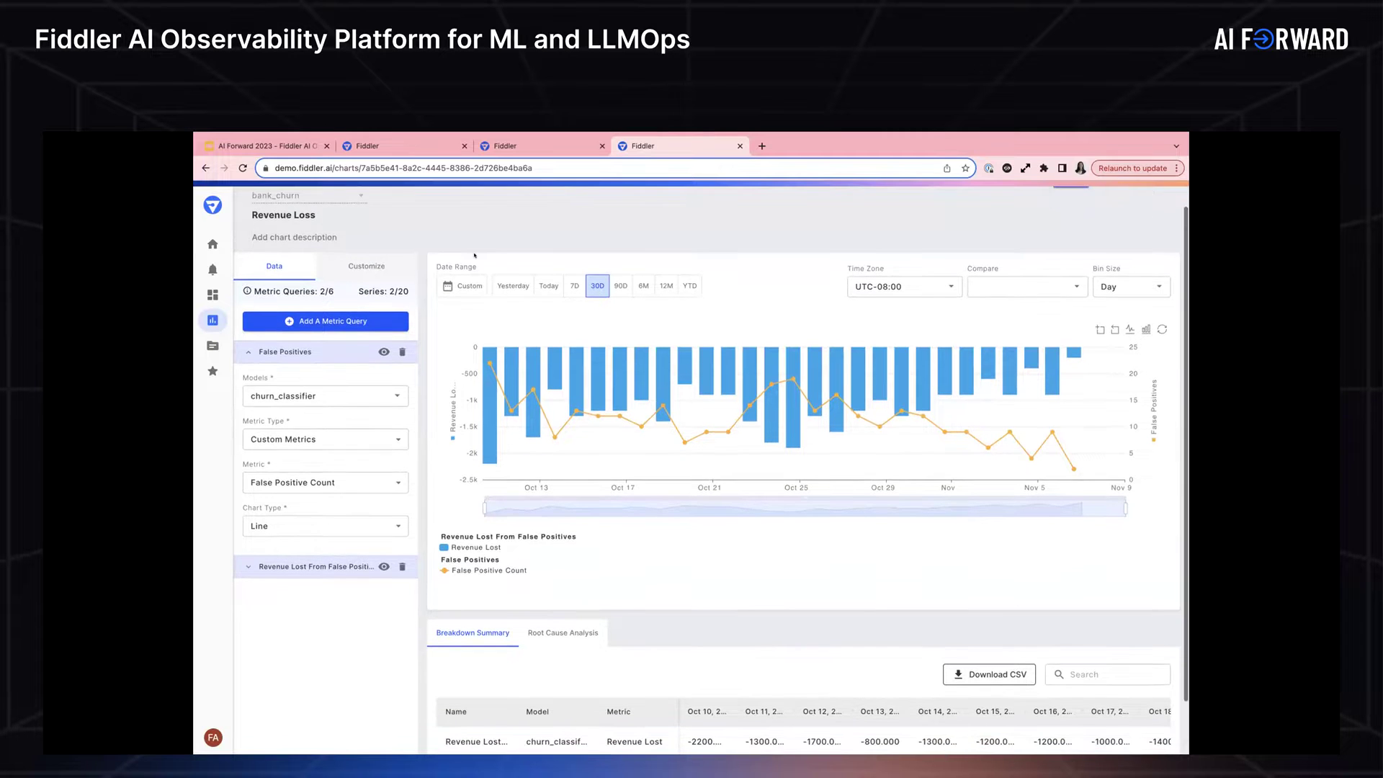
scroll(372, 461, "up", 1)
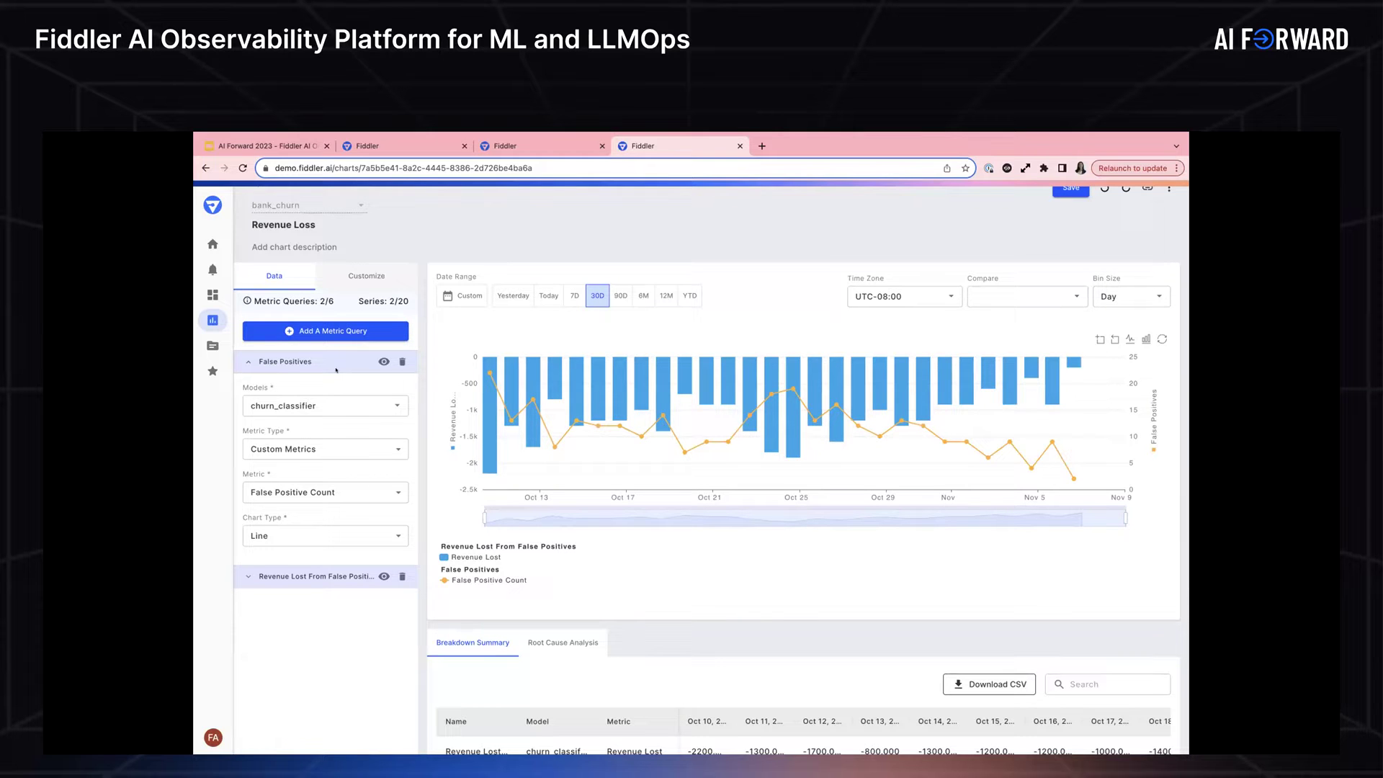
left_click(325, 445)
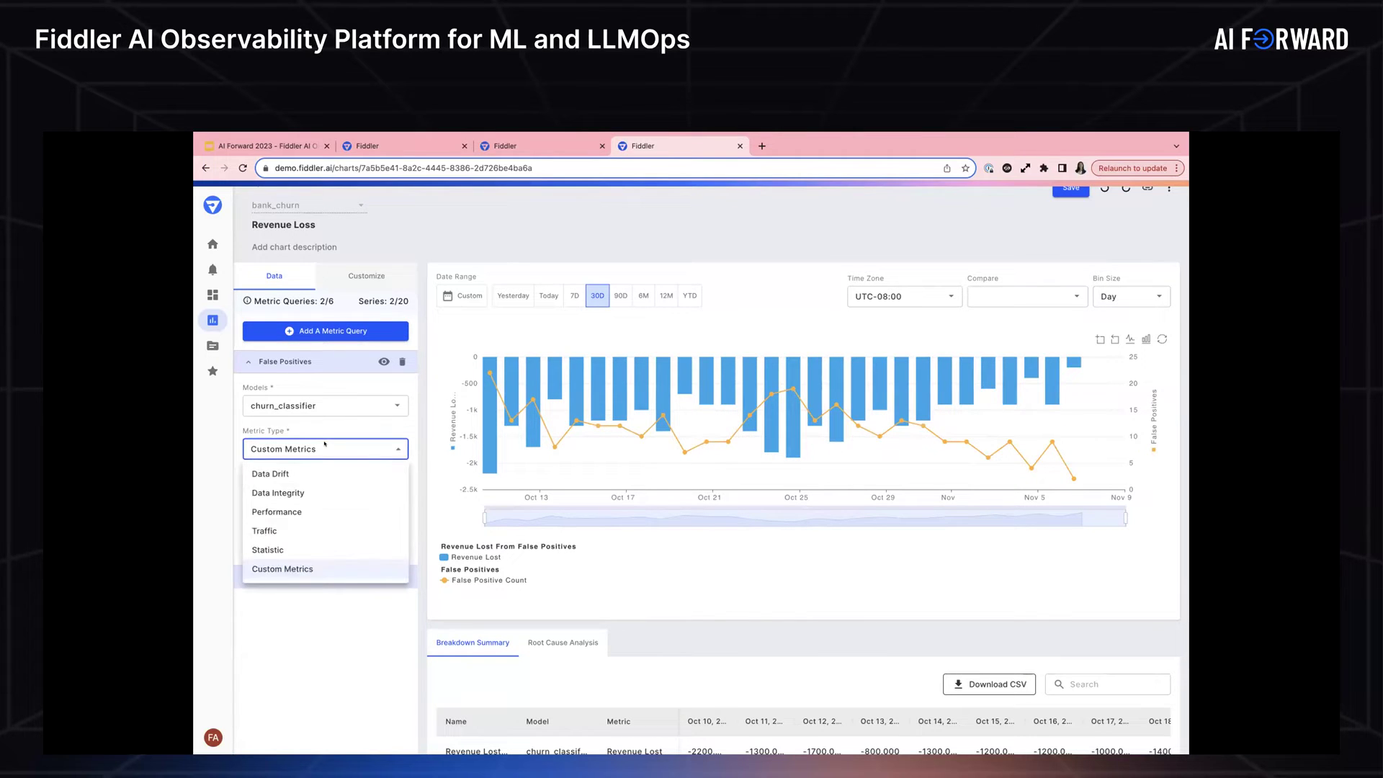
left_click(315, 426)
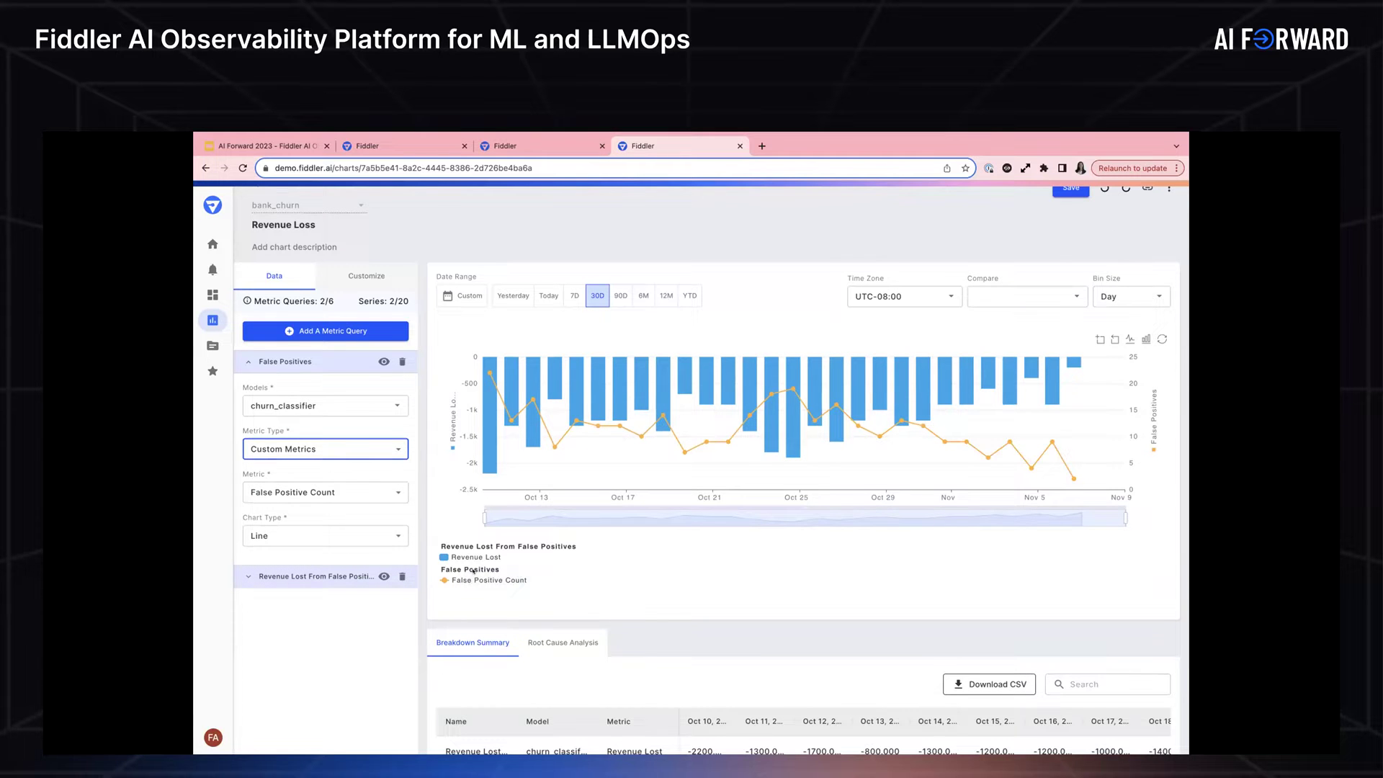
- Expand and collapse the False Positives and Revenue Lost query settings, then go to Dashboards
left_click(317, 576)
scroll(403, 524, "down", 1)
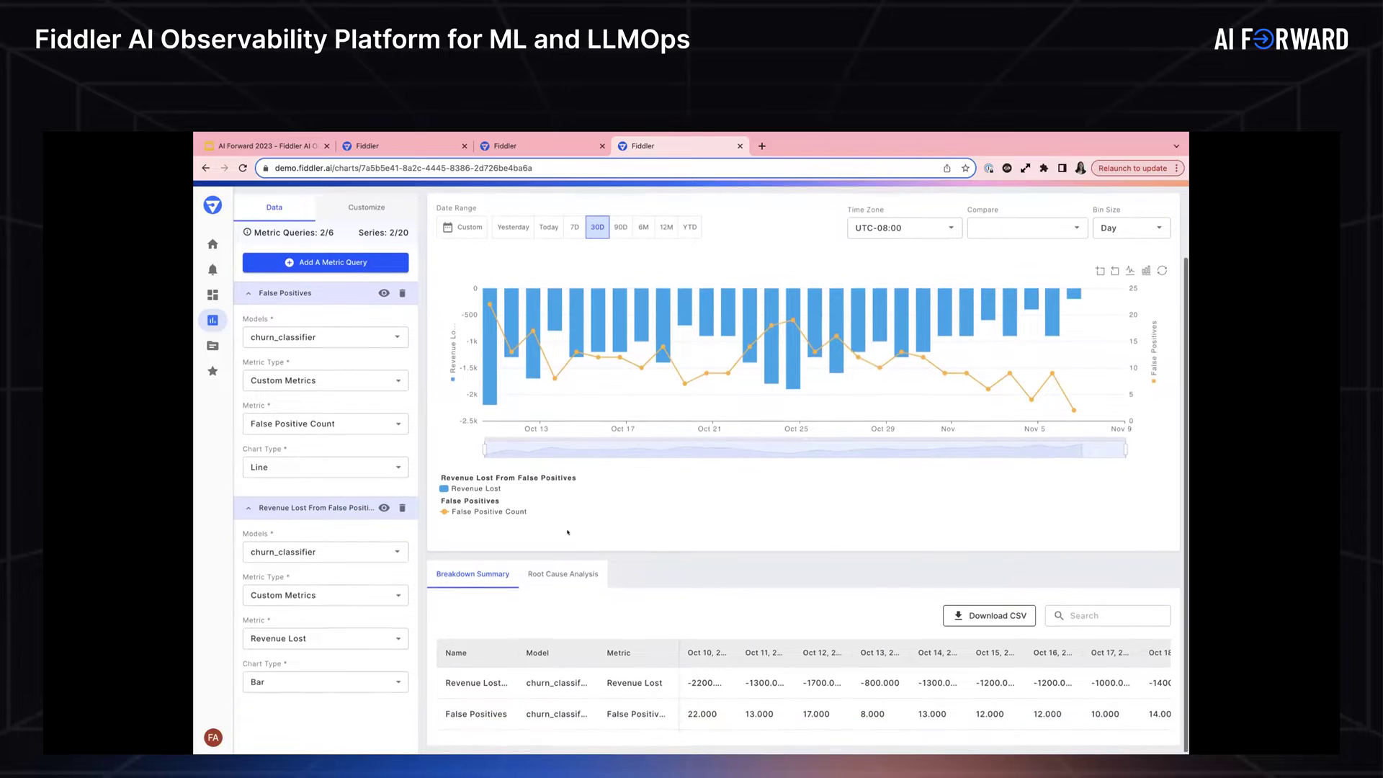
scroll(569, 527, "down", 1)
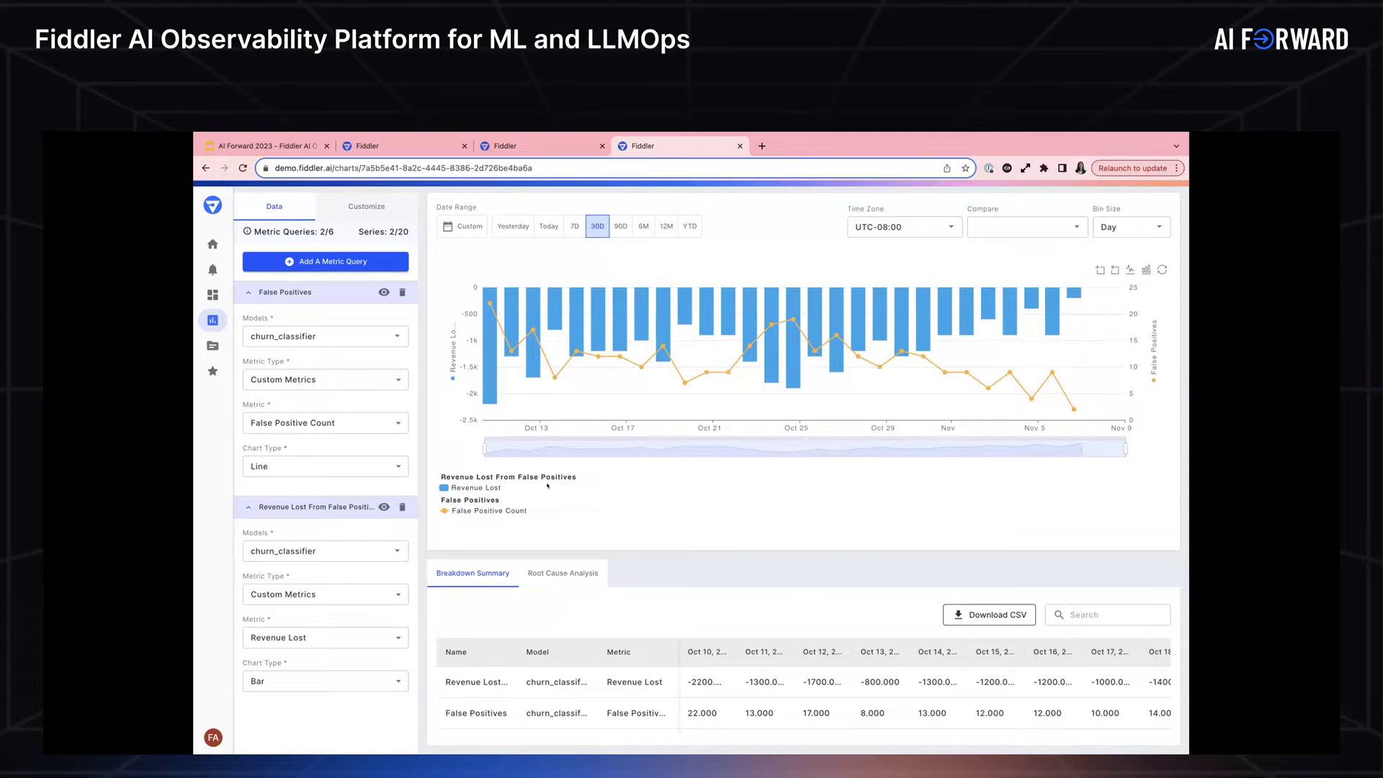
left_click(248, 292)
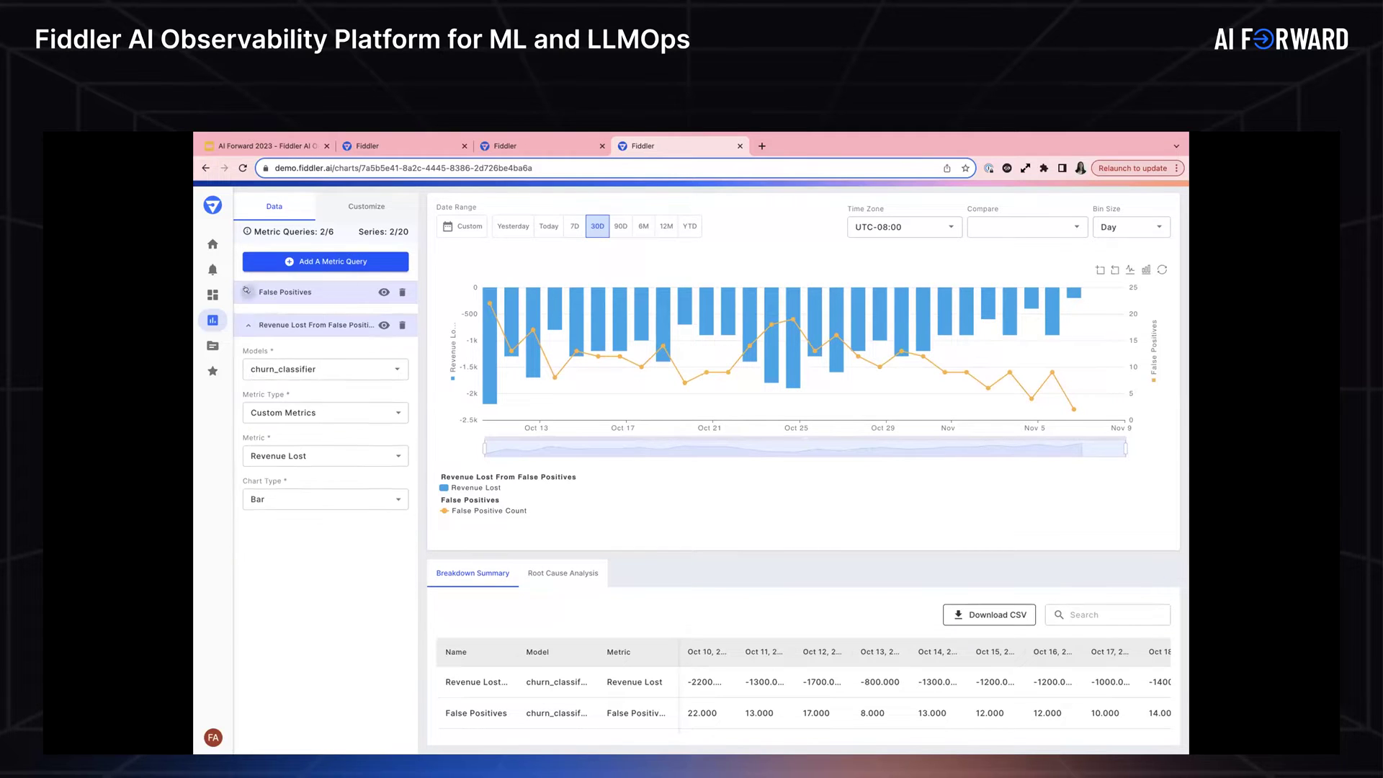
left_click(245, 315)
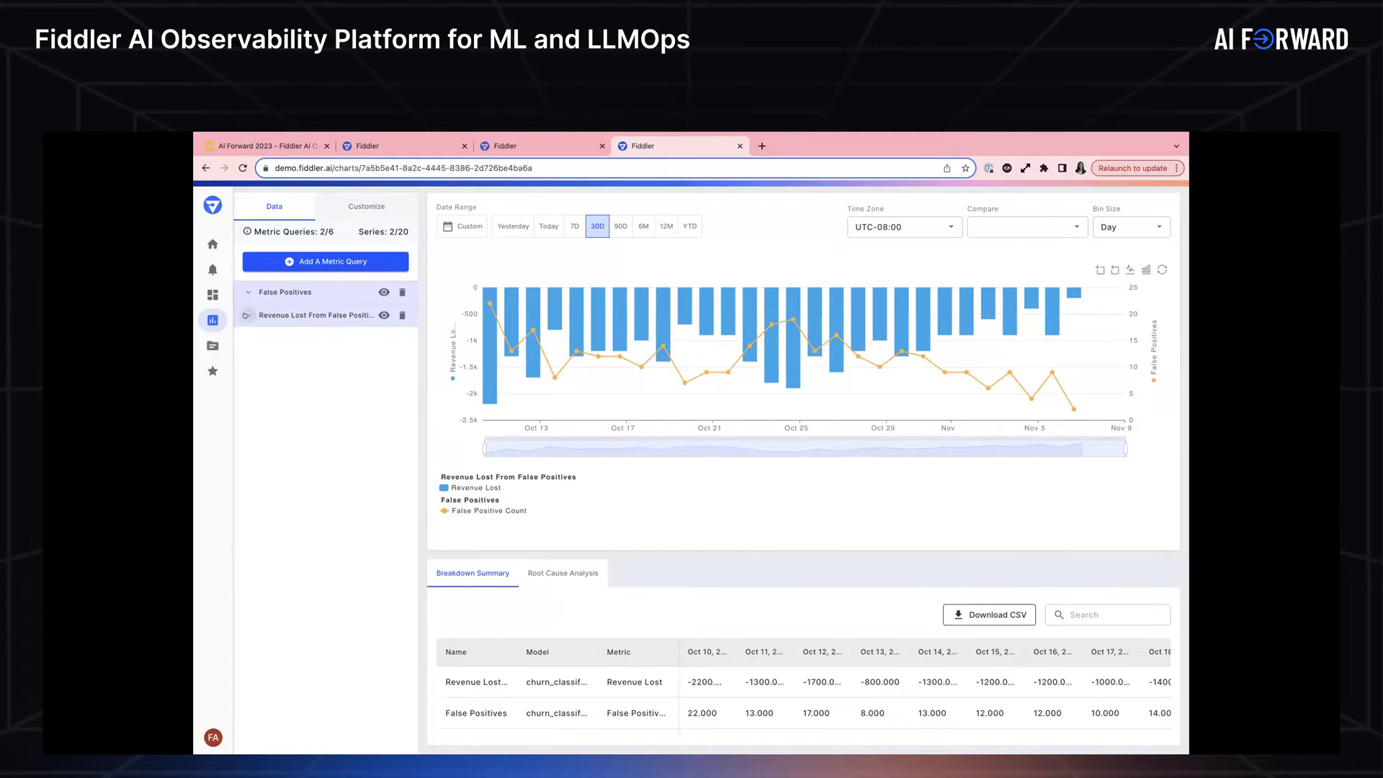
scroll(246, 315, "up", 3)
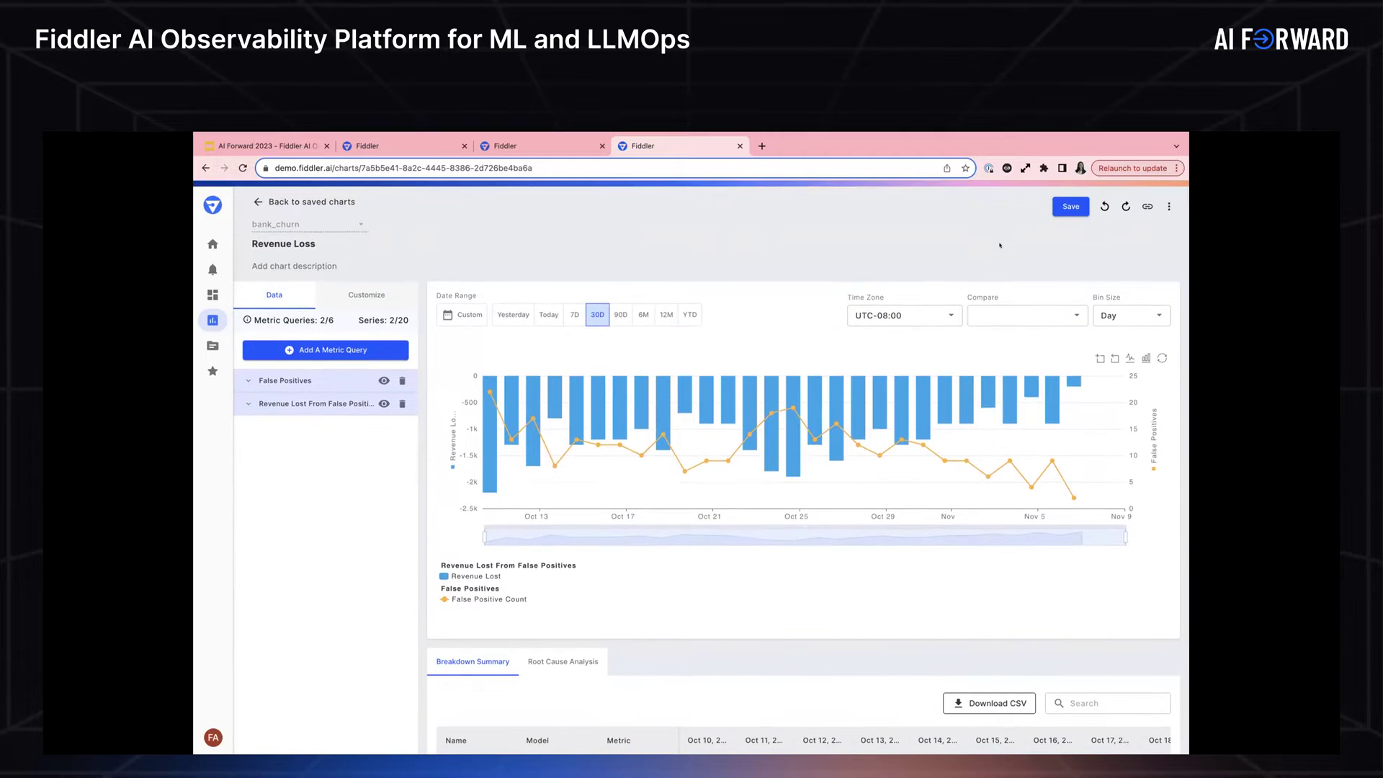
left_click(212, 294)
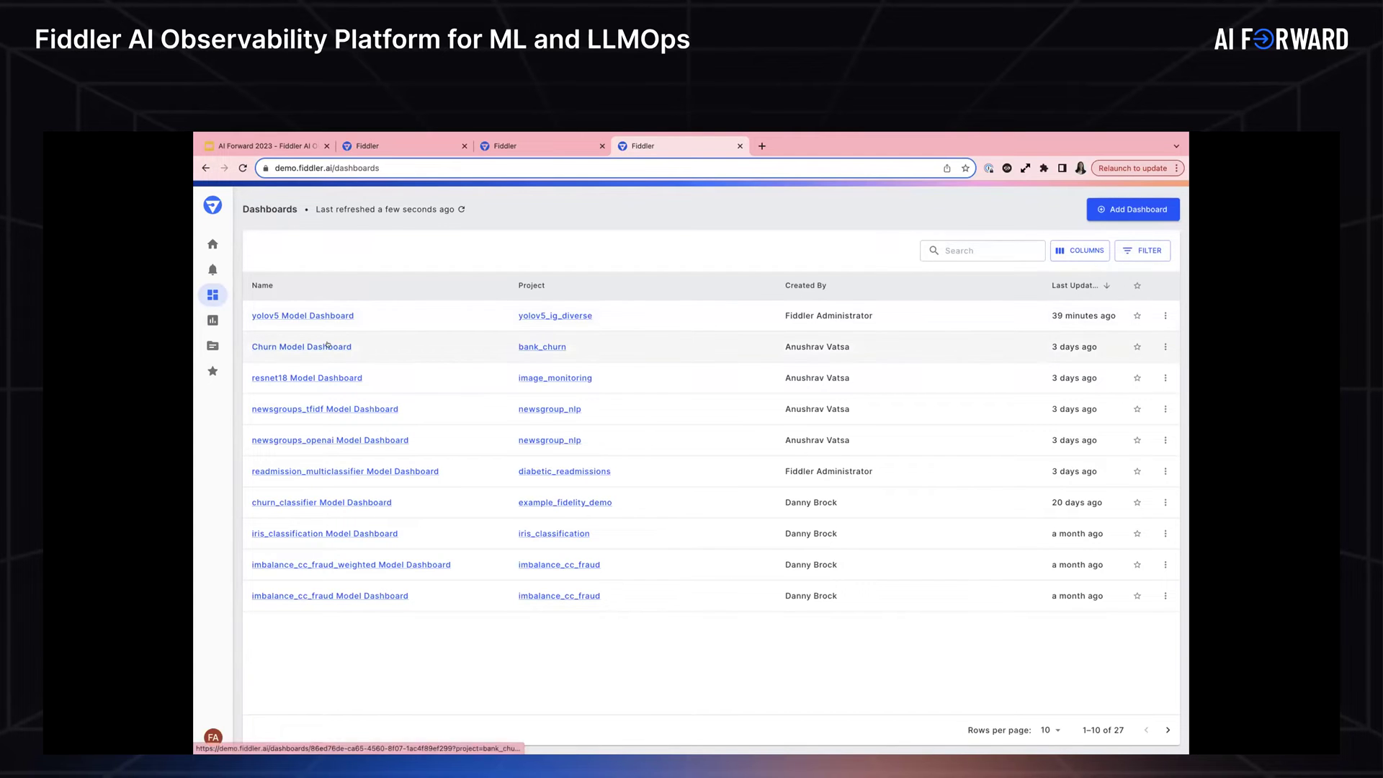
- Open the Churn Model Dashboard and scroll through its Revenue Loss, drift, DI violation, accuracy and traffic panels
left_click(328, 346)
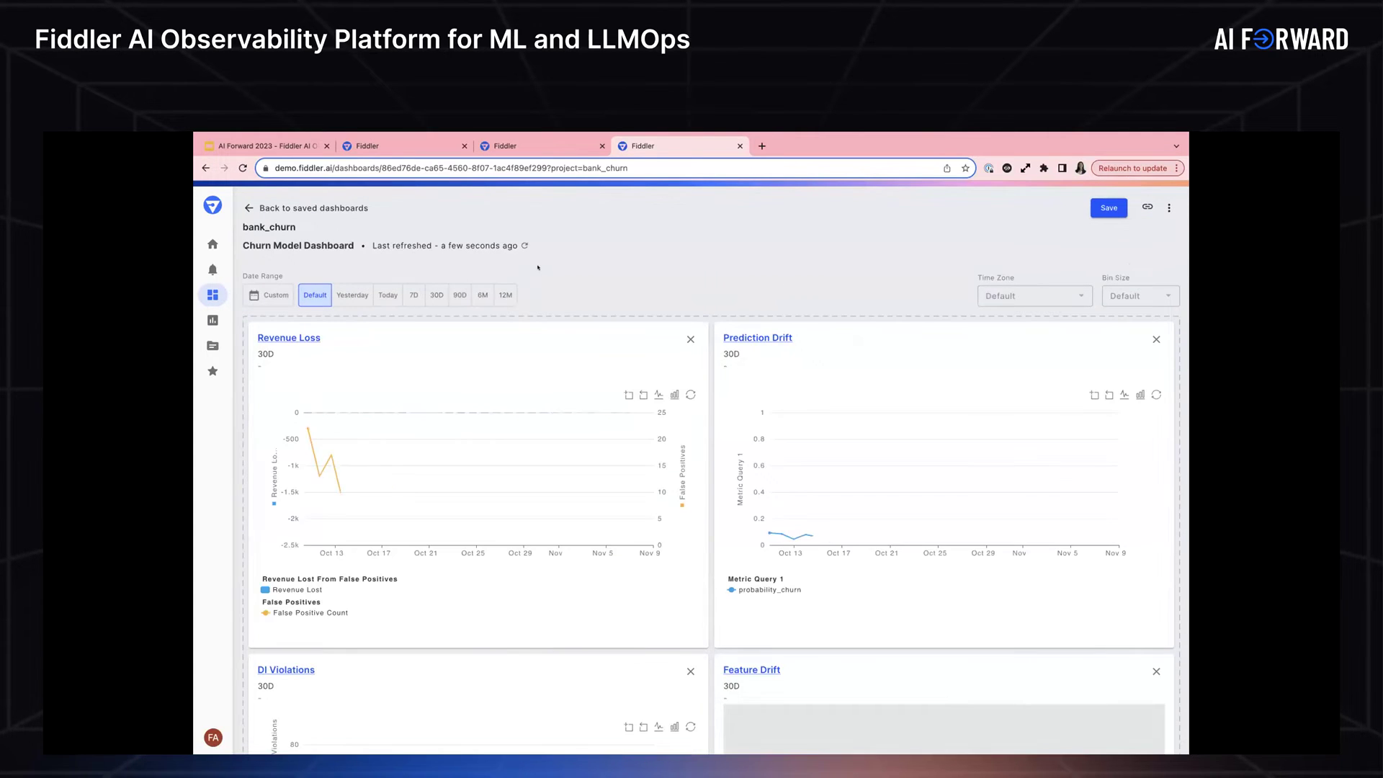
scroll(539, 268, "down", 1)
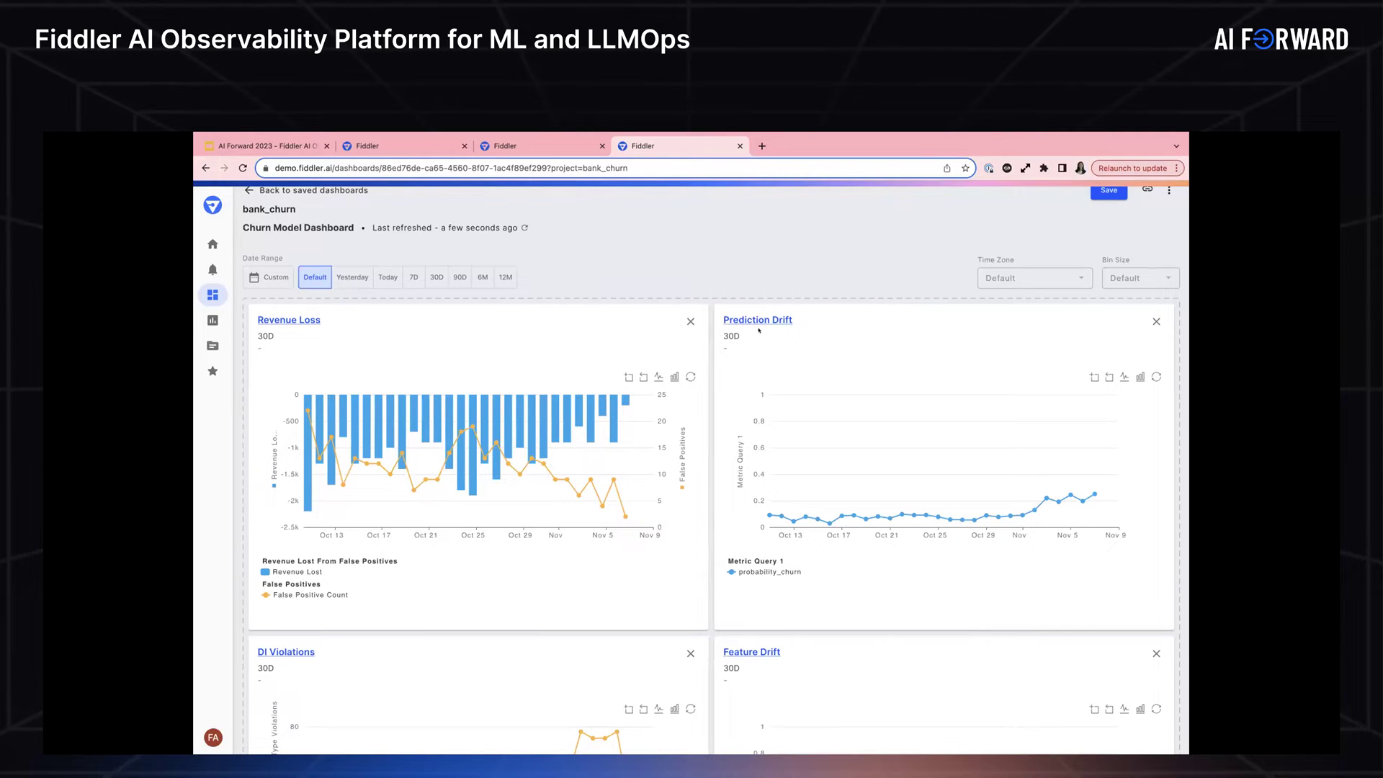
scroll(576, 490, "down", 3)
scroll(667, 488, "down", 5)
scroll(779, 496, "down", 3)
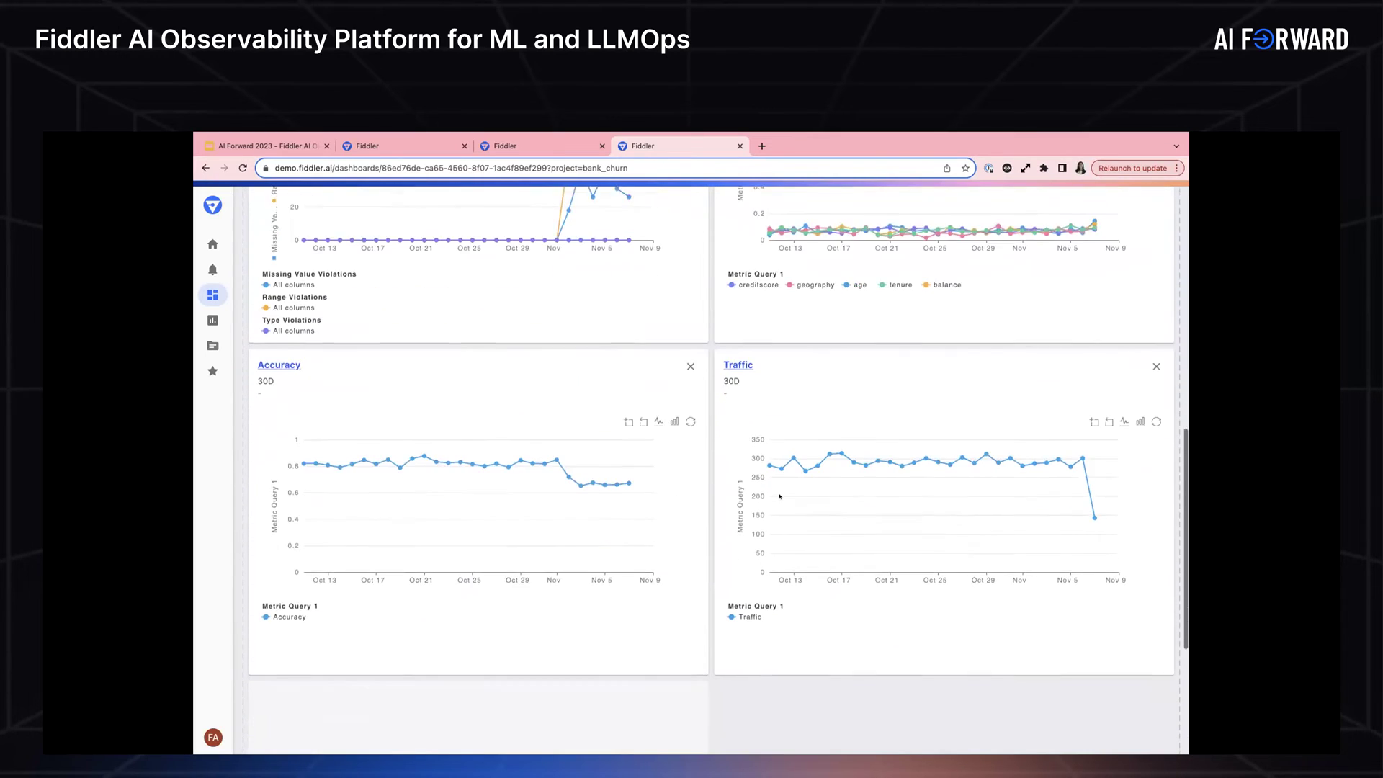
scroll(546, 634, "up", 6)
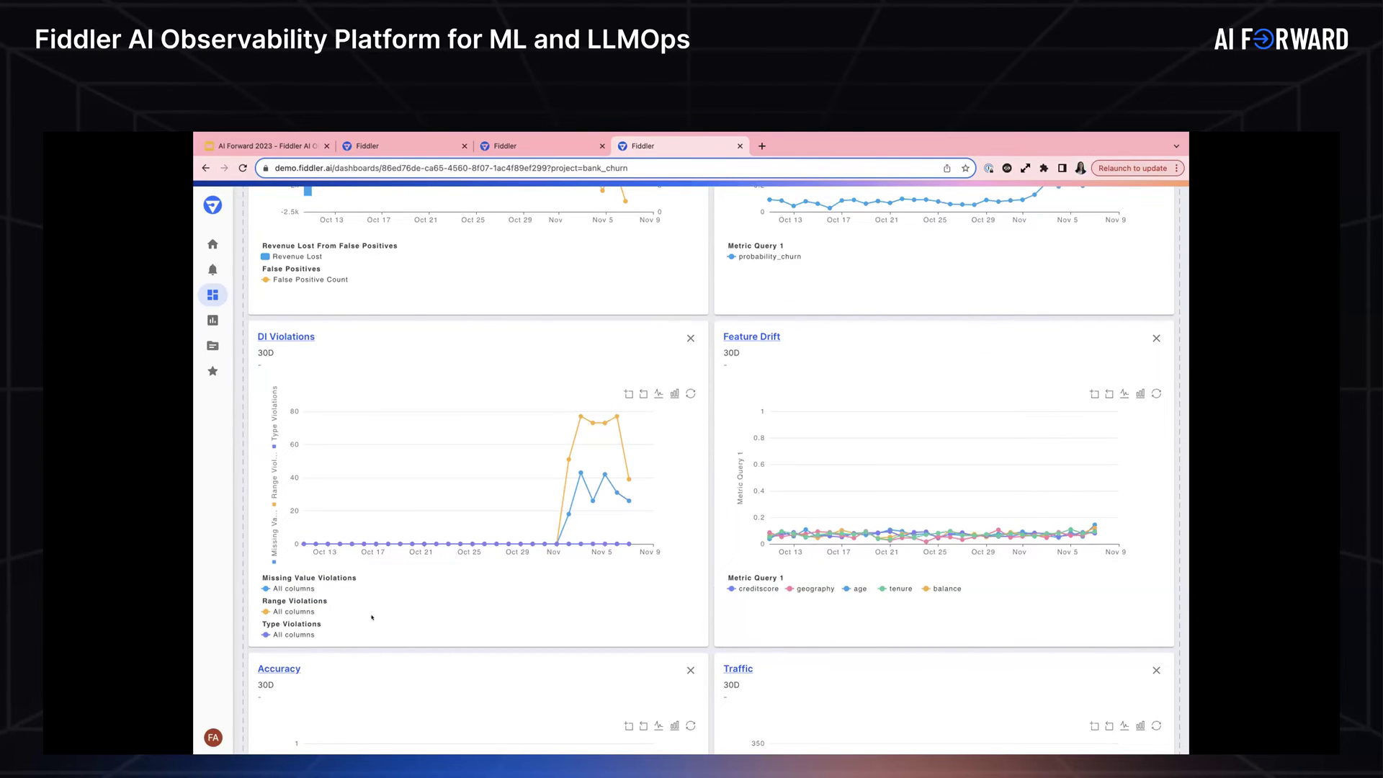
scroll(373, 617, "up", 5)
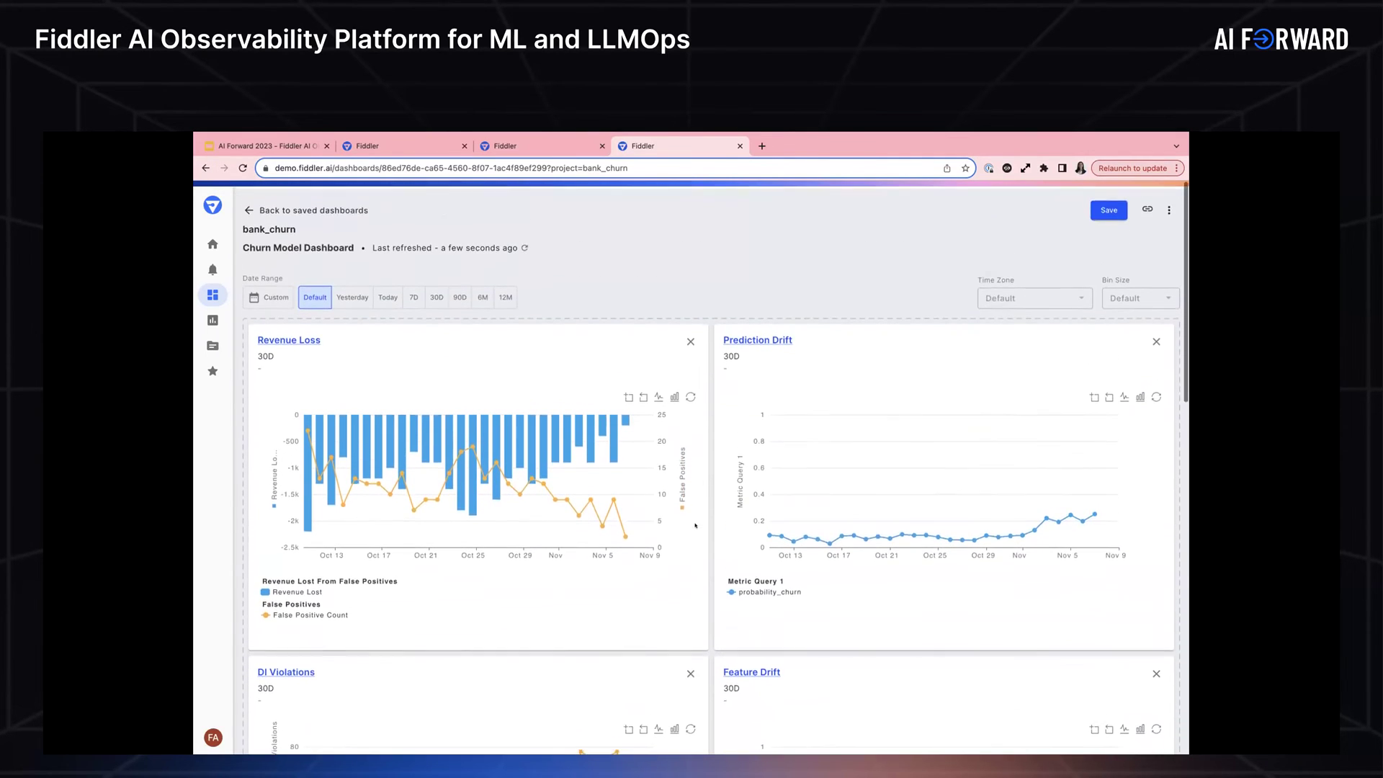